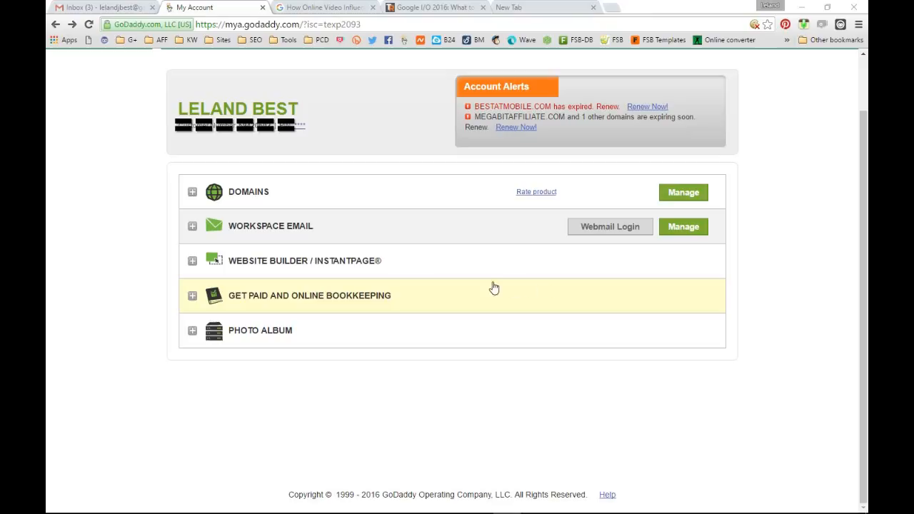
Step: Open the domain management list, choose to use bestatmobile.com, and look over the expiring domains
click(691, 192)
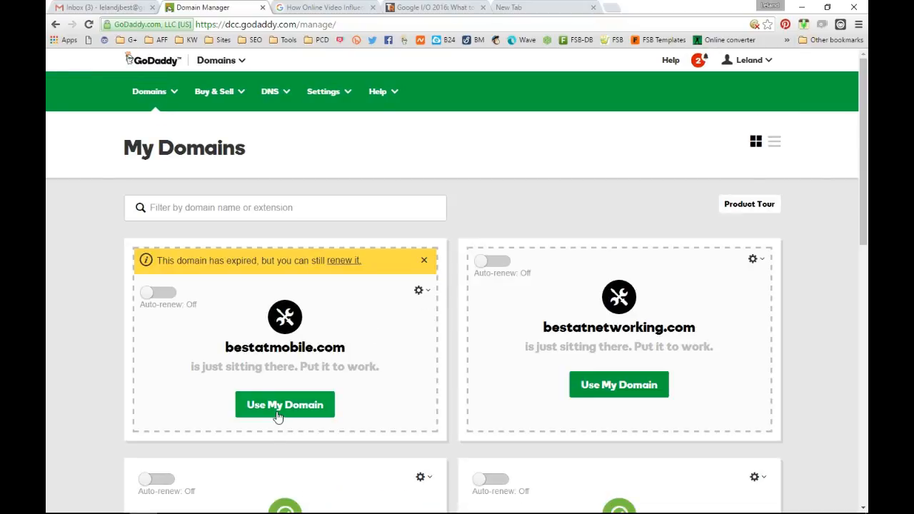
click(280, 407)
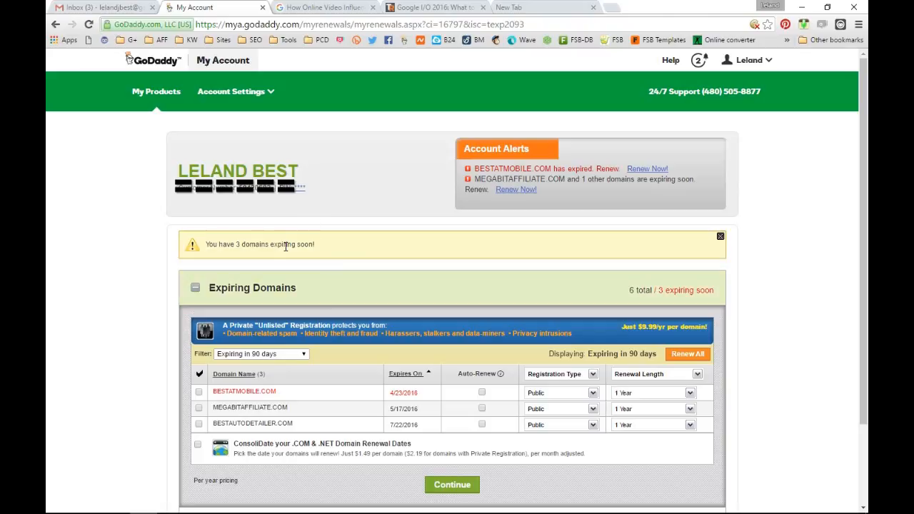
scroll(286, 246, down, 2)
scroll(313, 305, up, 2)
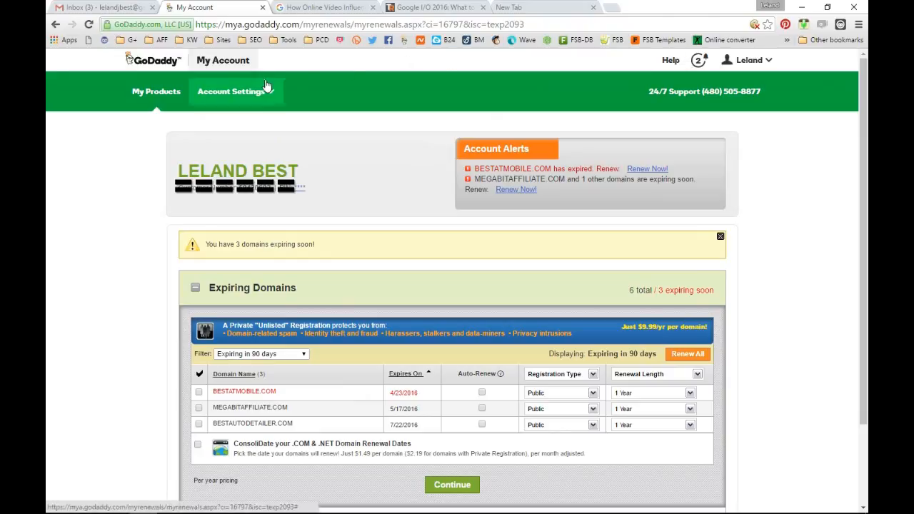
Step: Open the existing default domain registration profile from the account's domain defaults for viewing and editing
click(214, 97)
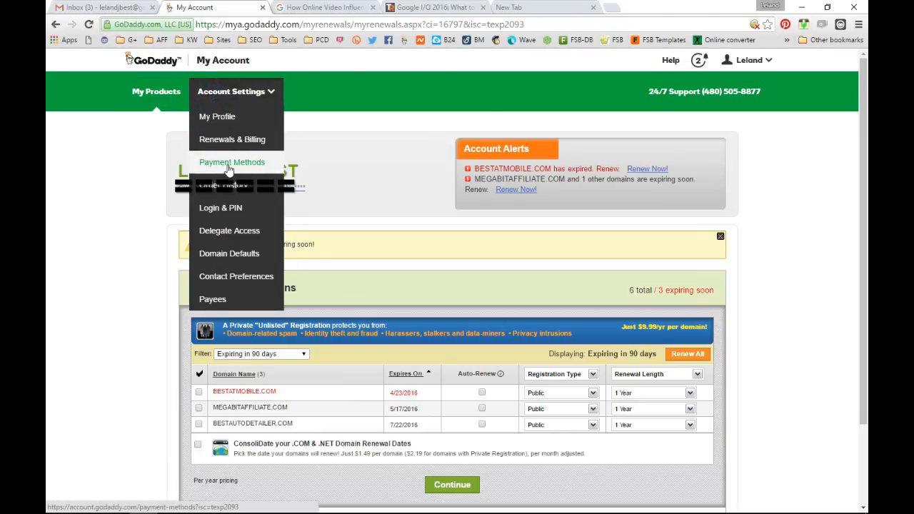
click(243, 255)
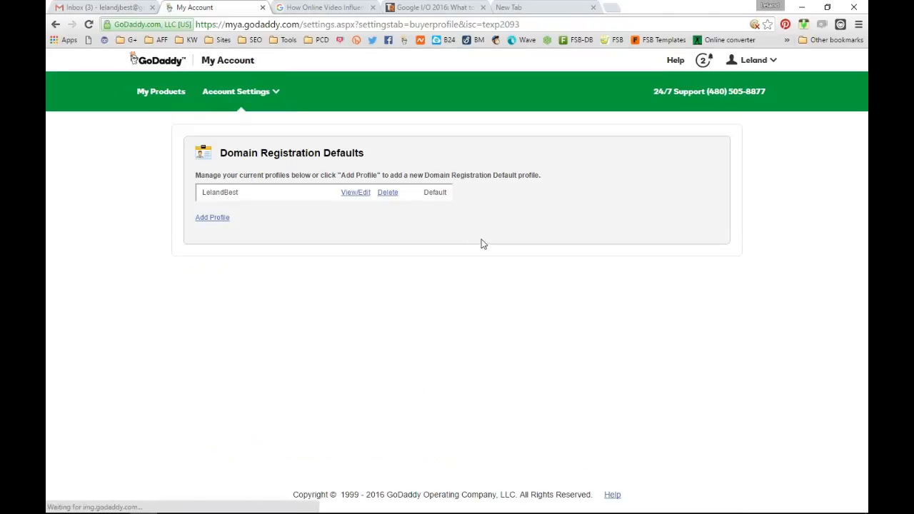
click(356, 192)
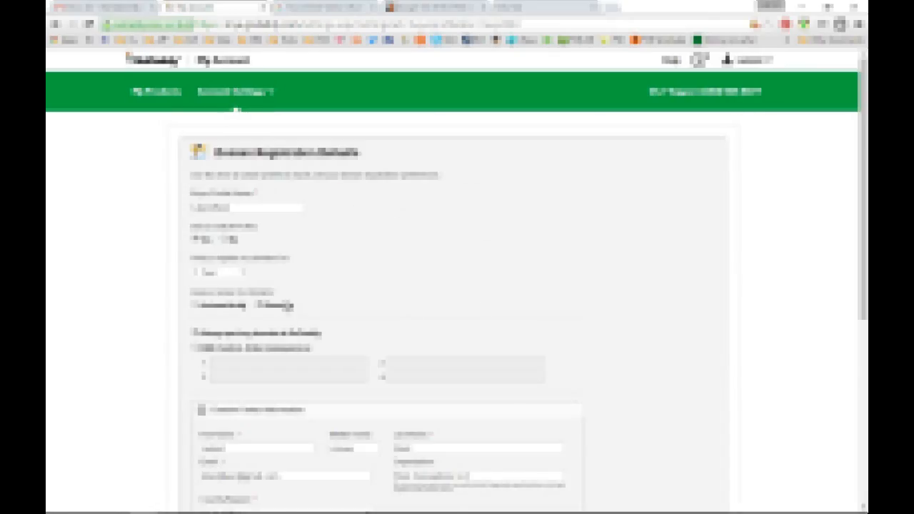
Step: Review the registration profile's contact details, including the expanded administrative contact information
scroll(284, 305, down, 3)
scroll(284, 364, down, 2)
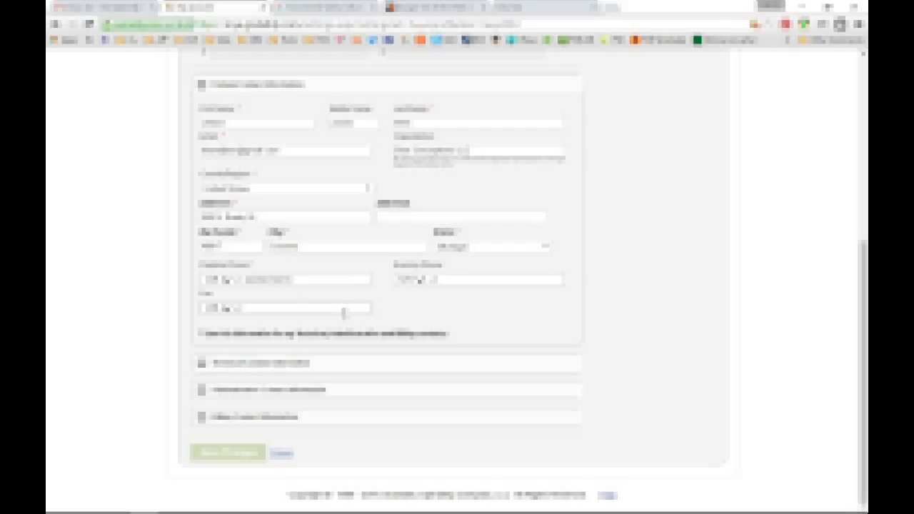
click(241, 394)
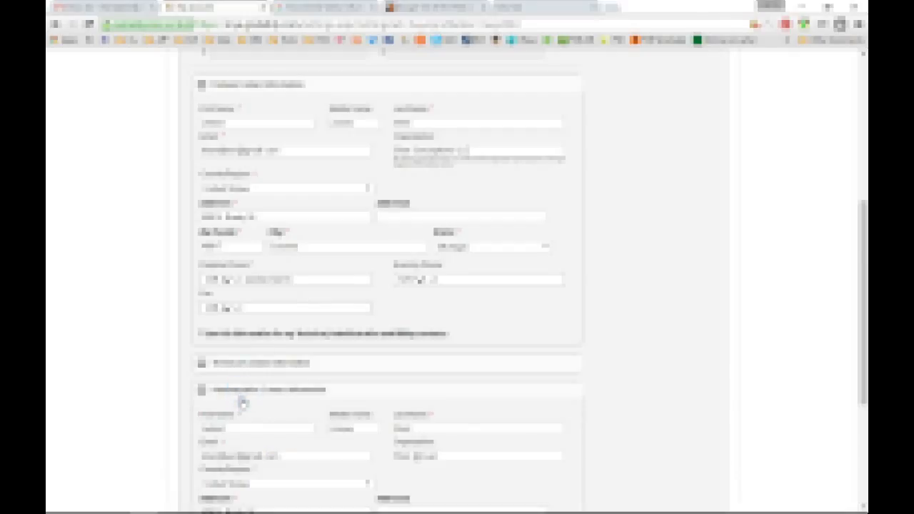
scroll(247, 414, down, 2)
scroll(270, 353, down, 2)
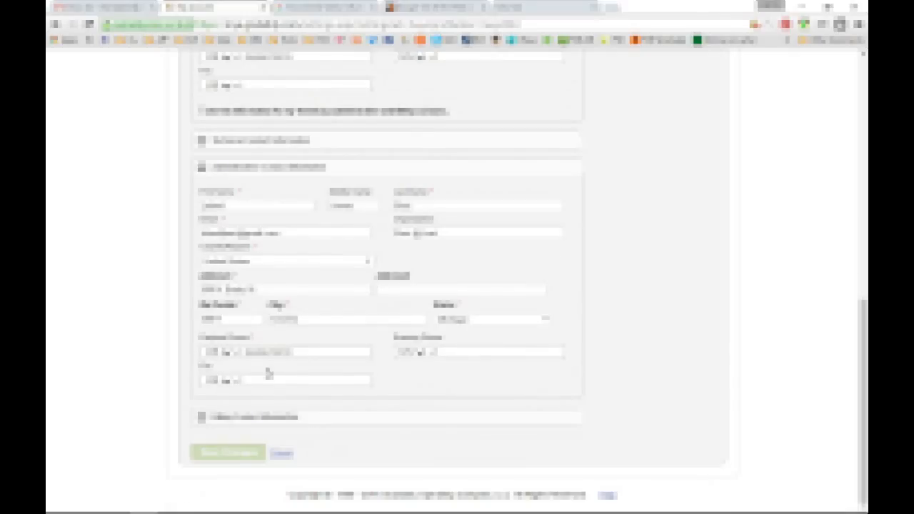
scroll(420, 312, up, 3)
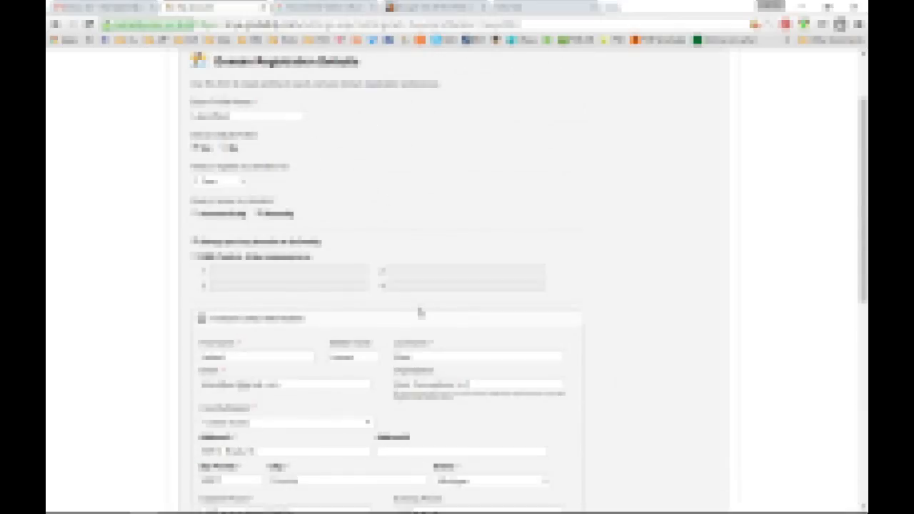
scroll(457, 315, up, 2)
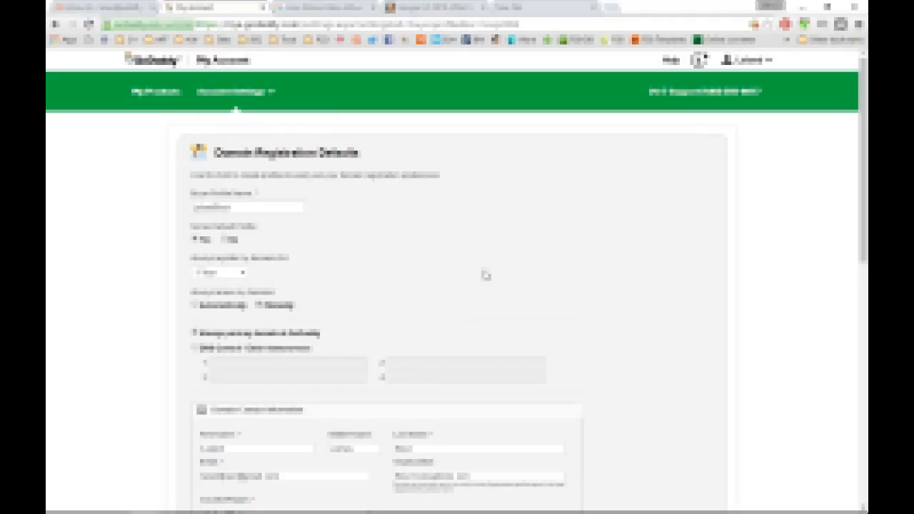
Step: Return to the product list, expand the domains and open the domain settings of bestatmobile.com
click(747, 71)
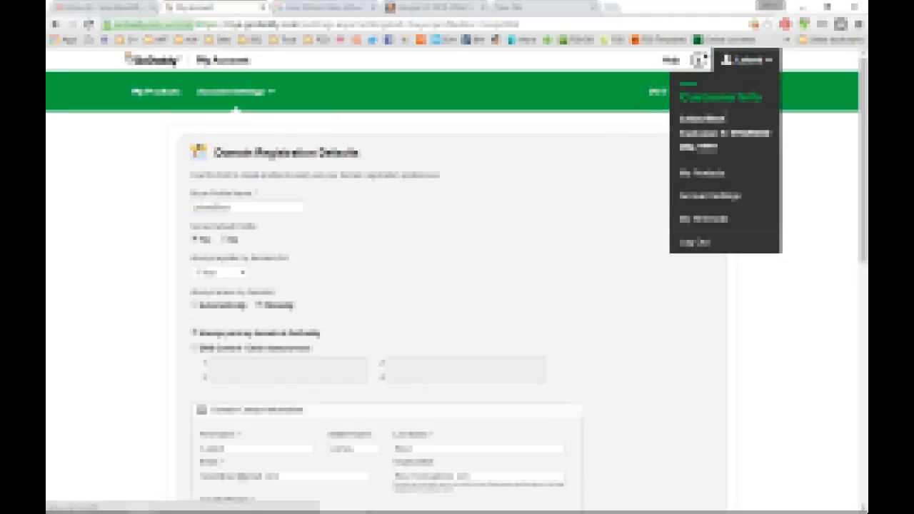
click(702, 178)
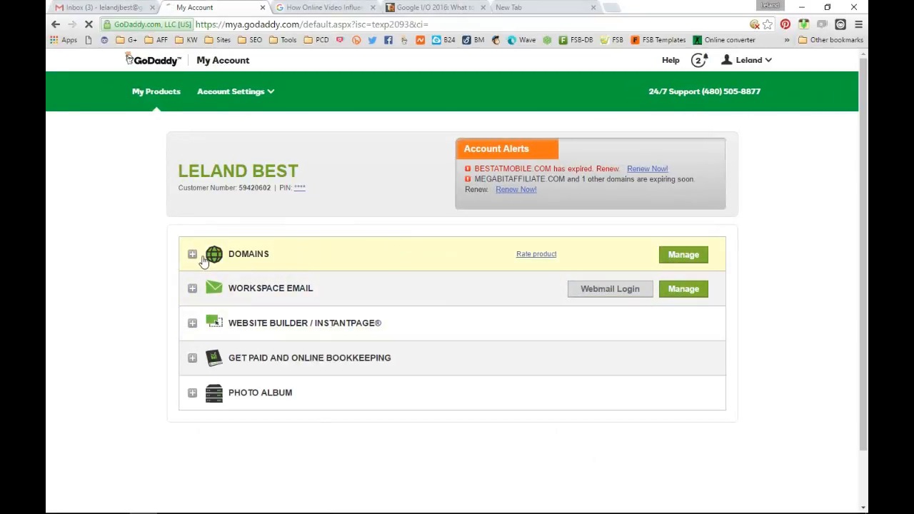
click(196, 256)
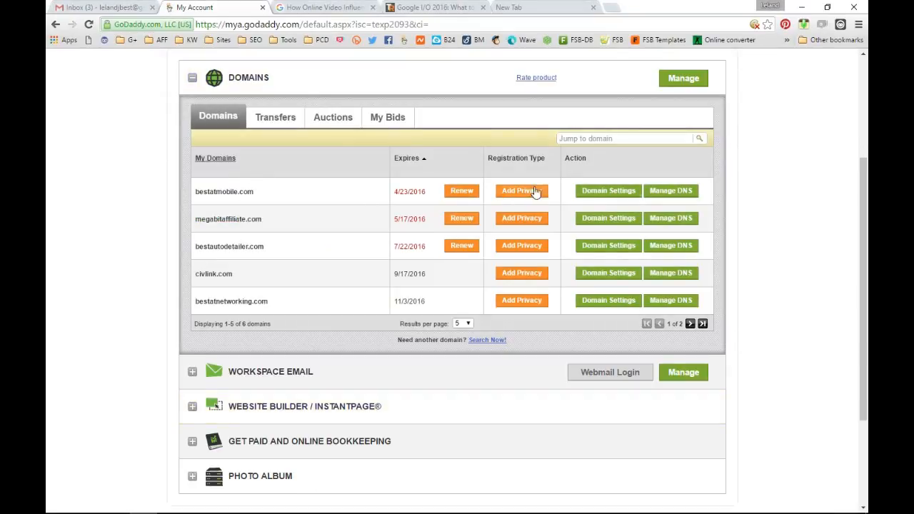
click(624, 191)
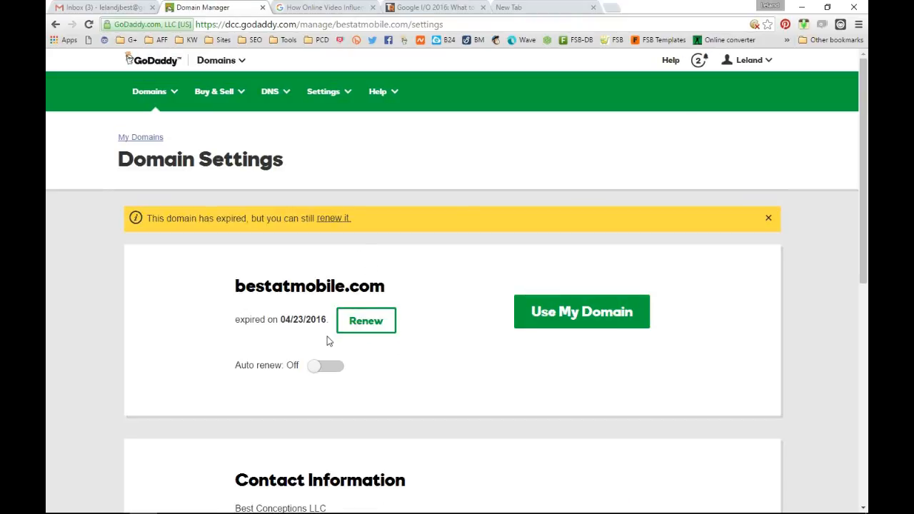
Step: Turn off the domain lock for bestatmobile.com and request its transfer authorization code by e-mail
scroll(297, 381, down, 3)
scroll(297, 380, up, 3)
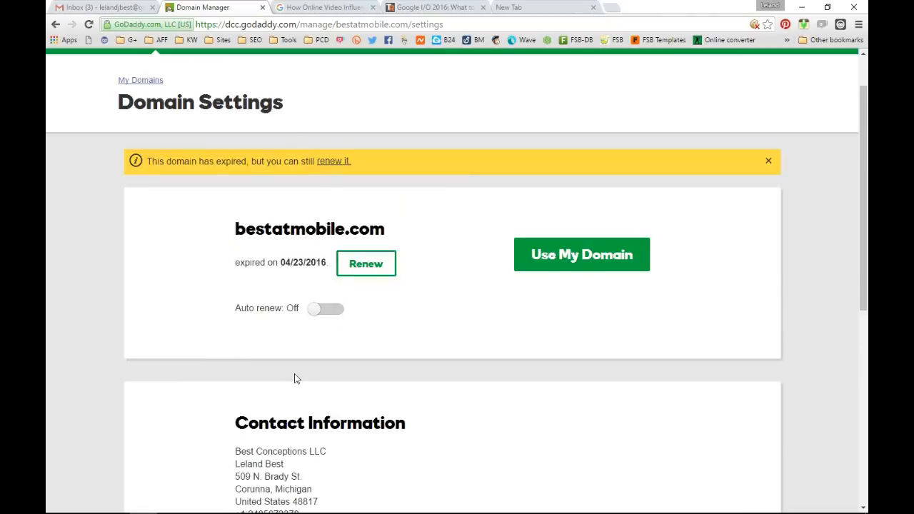
scroll(319, 192, down, 1)
scroll(319, 193, down, 5)
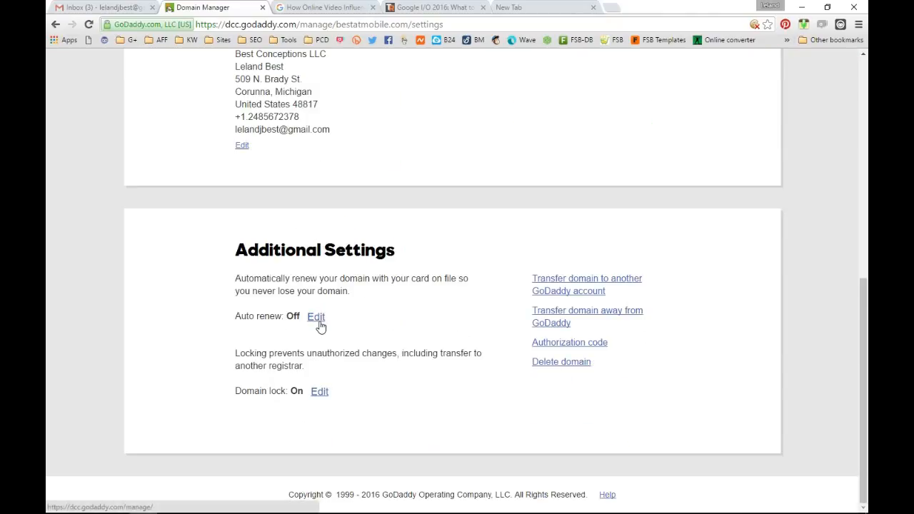
click(323, 393)
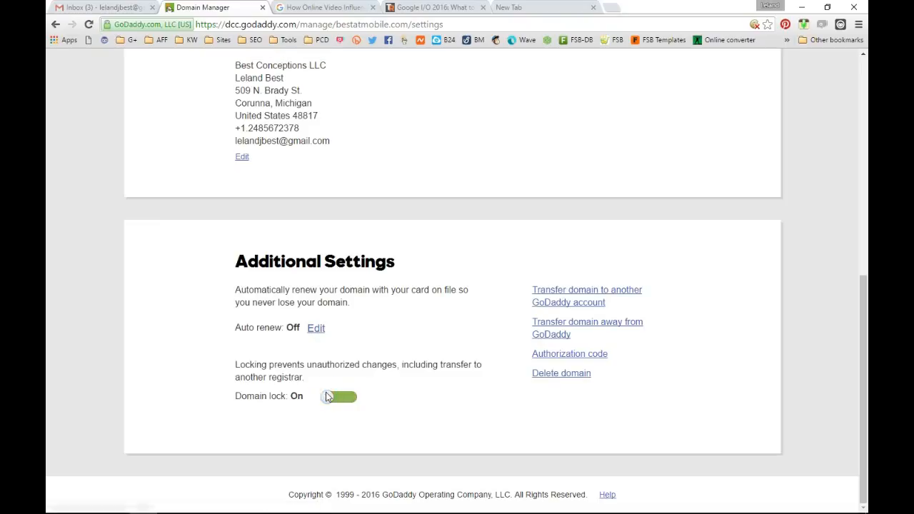
click(332, 396)
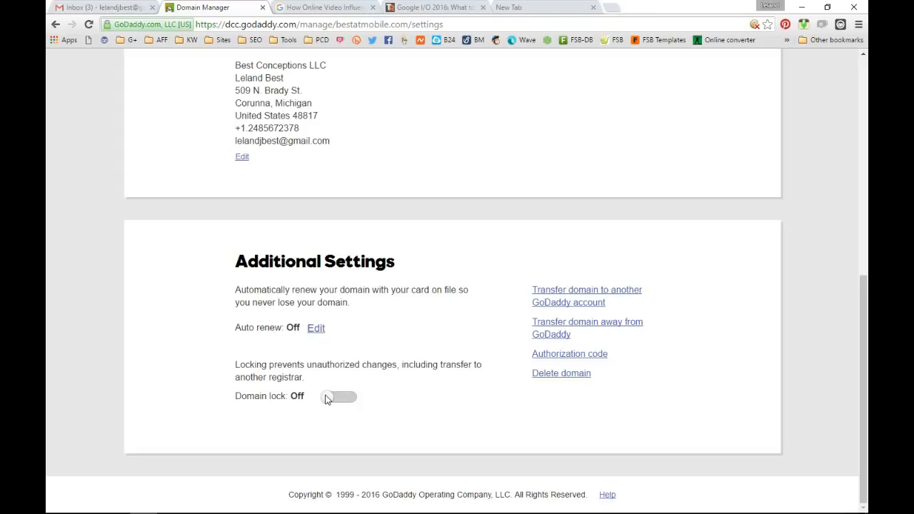
click(583, 357)
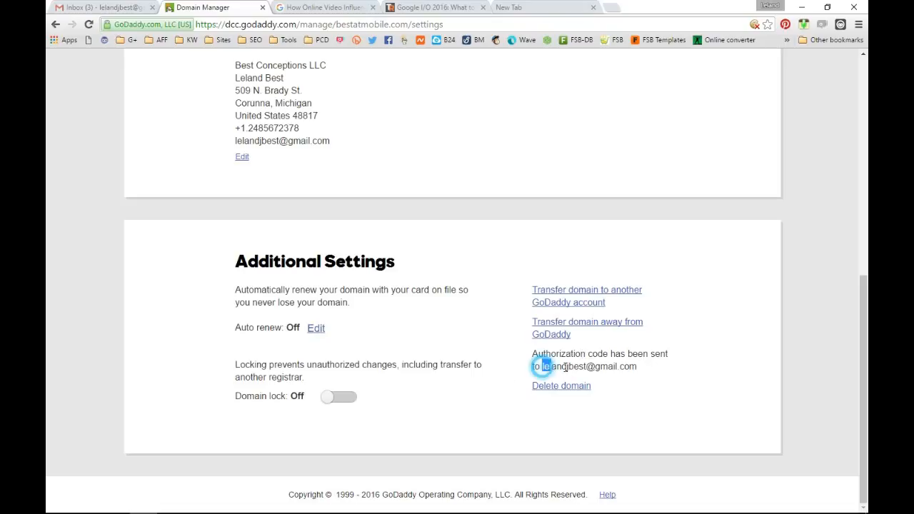
drag(542, 367, 642, 367)
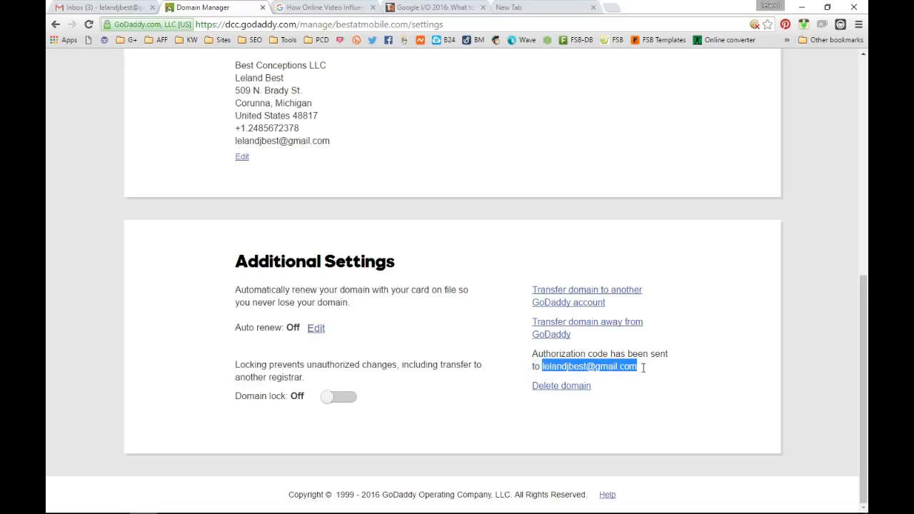
Step: Start transferring the domain away from GoDaddy, specifying namecheap as the other registrar and "cost, interface, hosting" as the reason, and try to continue
click(549, 323)
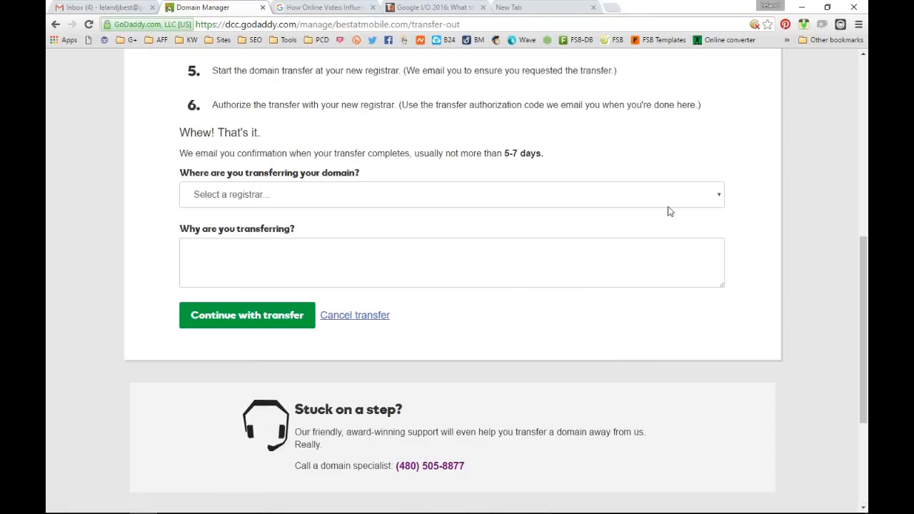
click(715, 195)
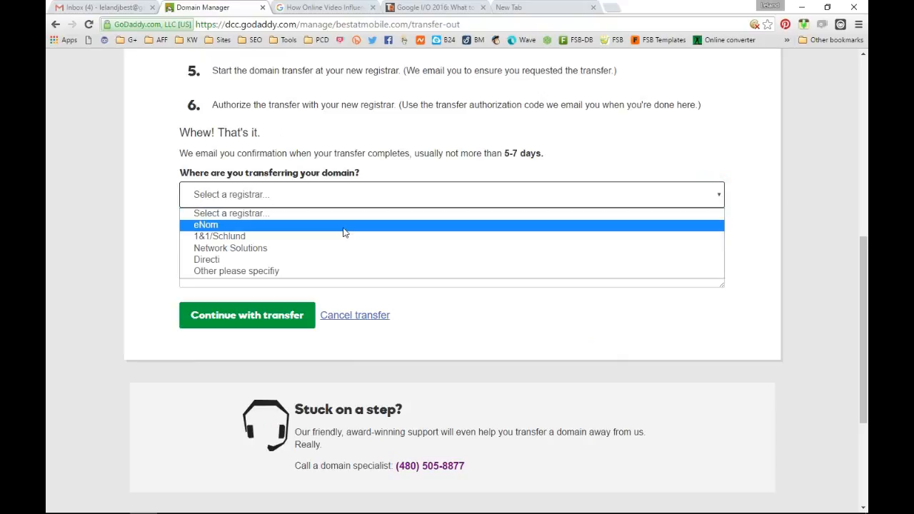
click(259, 271)
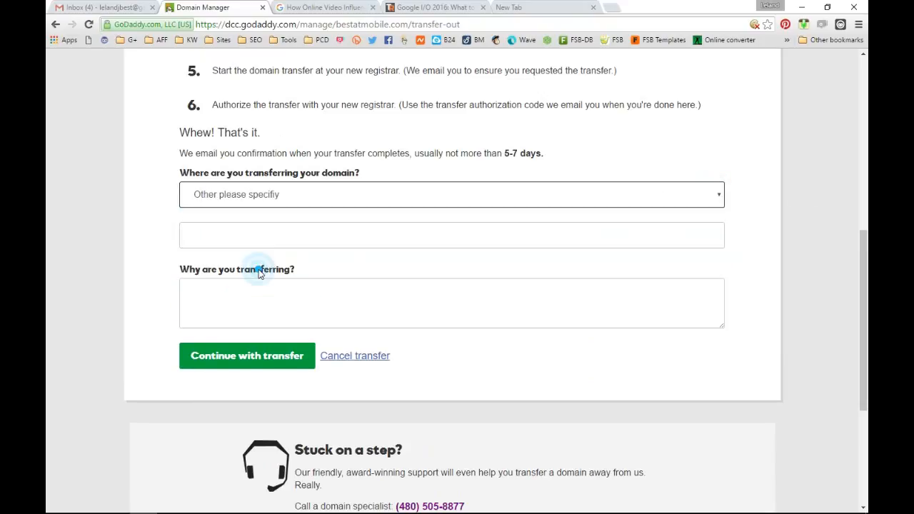
click(260, 227)
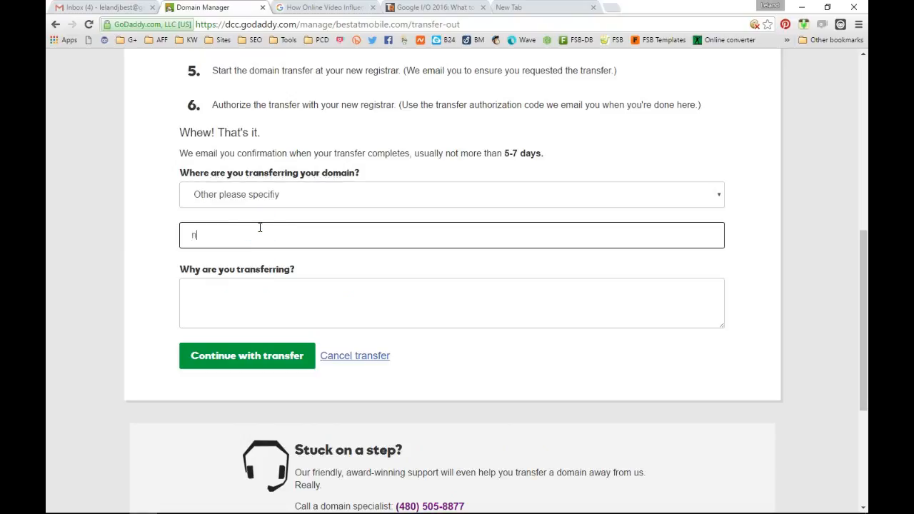
text(namechee)
click(262, 290)
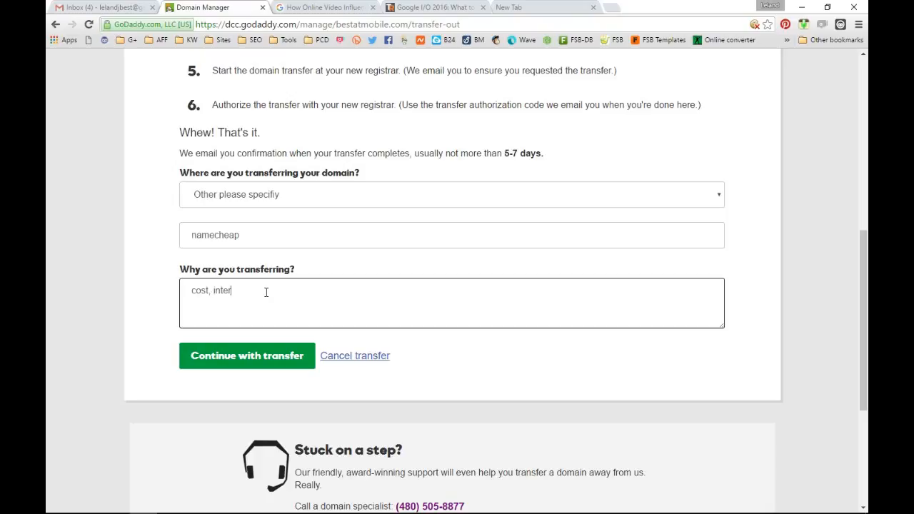
text(cost, interface, hosting)
click(272, 359)
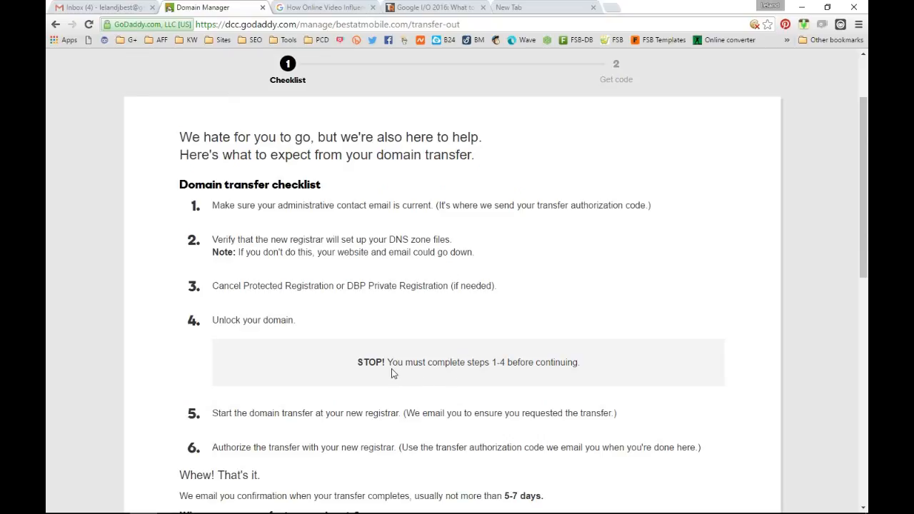
Step: Read through the domain transfer checklist, focusing on steps 1 to 4 required before continuing
drag(390, 364, 580, 364)
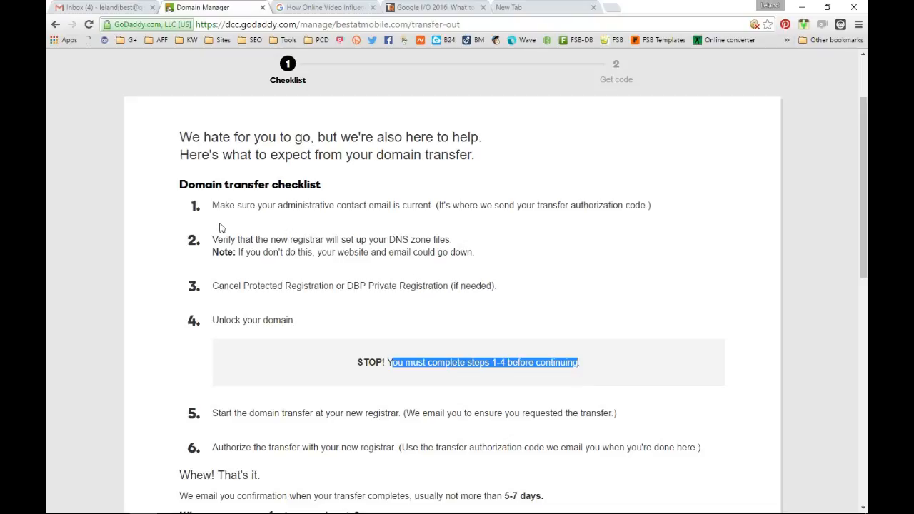
drag(213, 204, 430, 206)
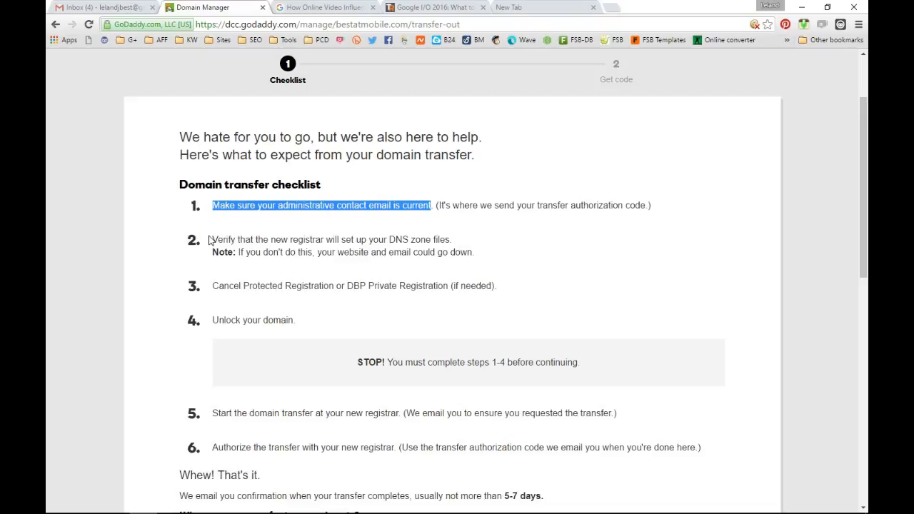
drag(209, 240, 473, 252)
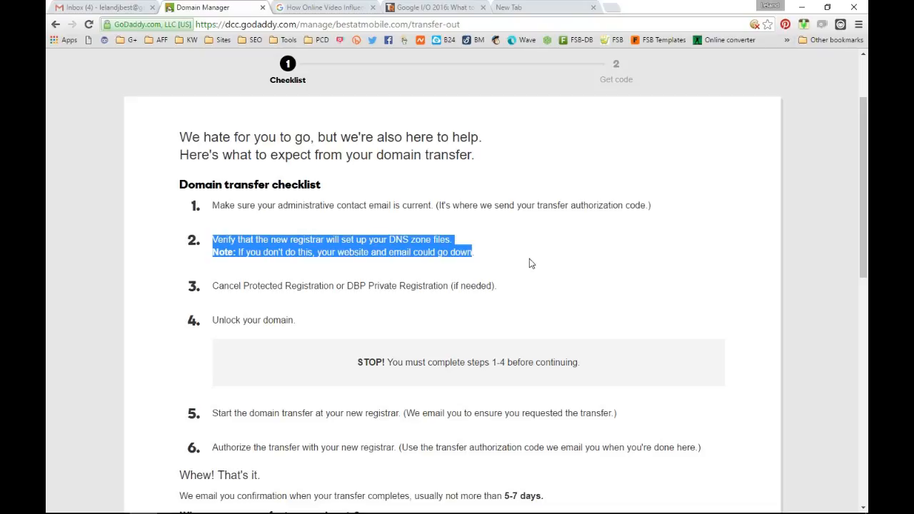
triple_click(511, 285)
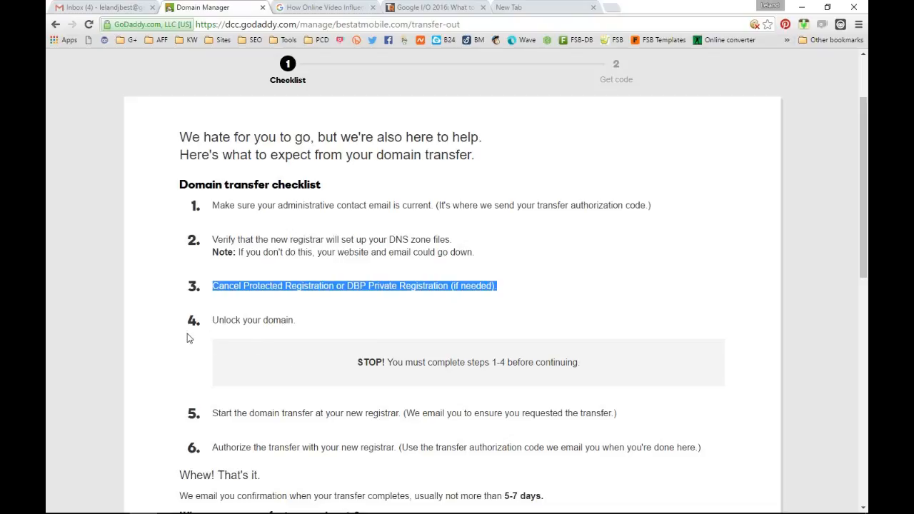
drag(212, 320, 272, 323)
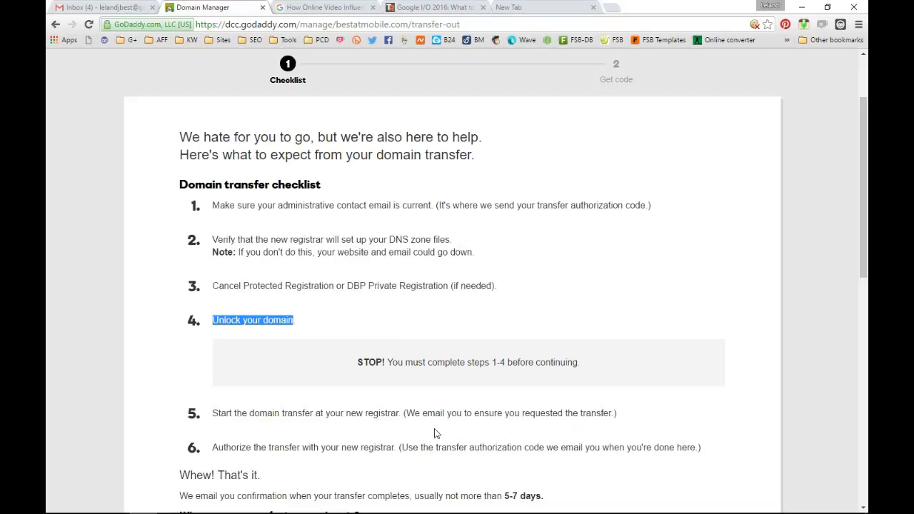
scroll(437, 434, down, 3)
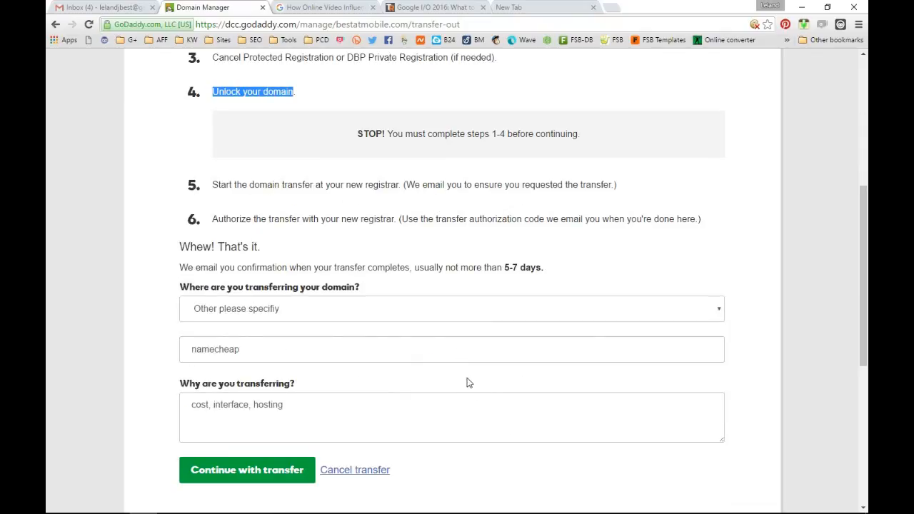
scroll(510, 312, up, 5)
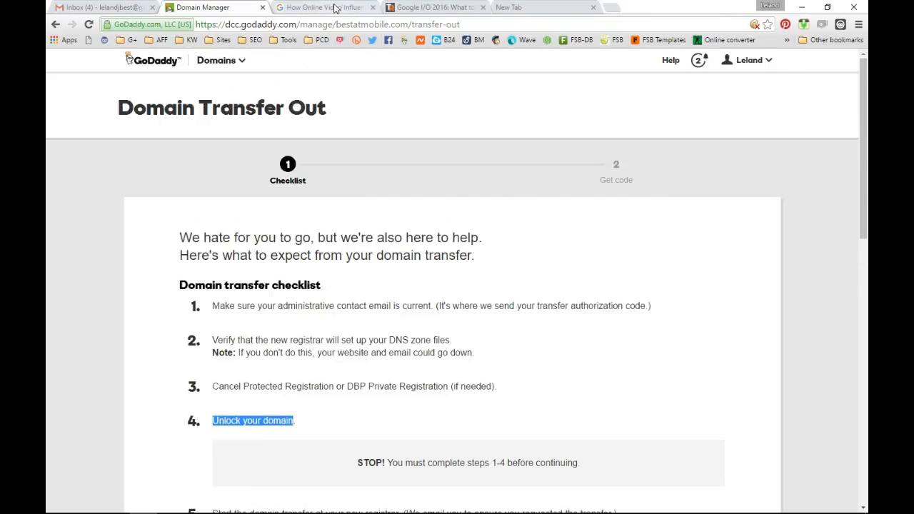
Step: Open namecheap.com in place of the online video article and sign in to the Namecheap account
click(335, 8)
click(316, 24)
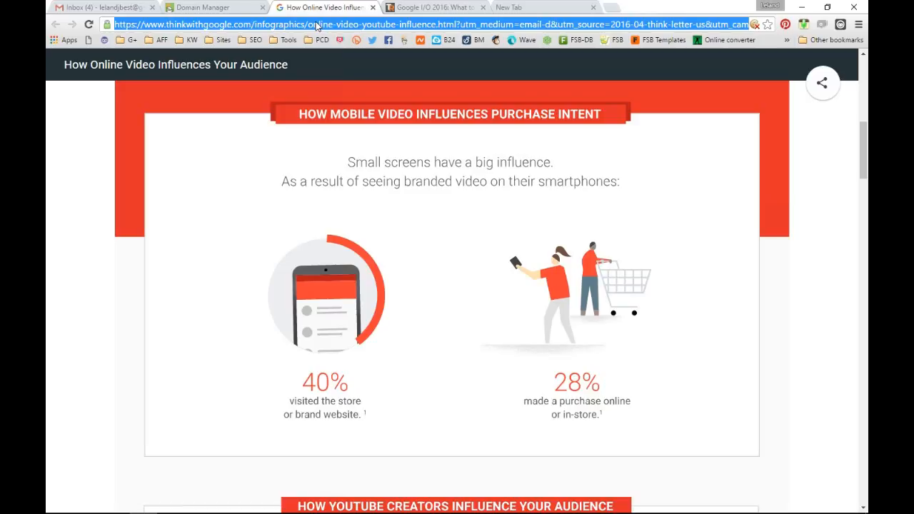
text(namecheap)
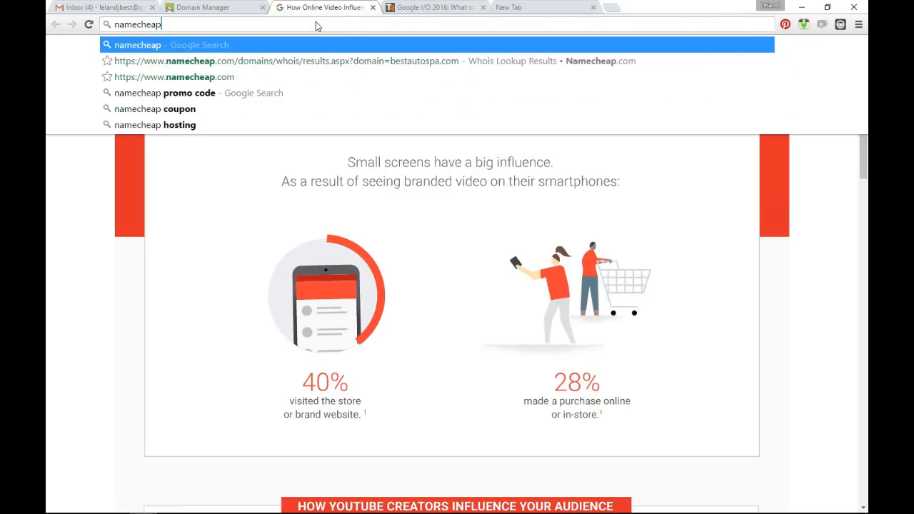
text(.com)
key(Return)
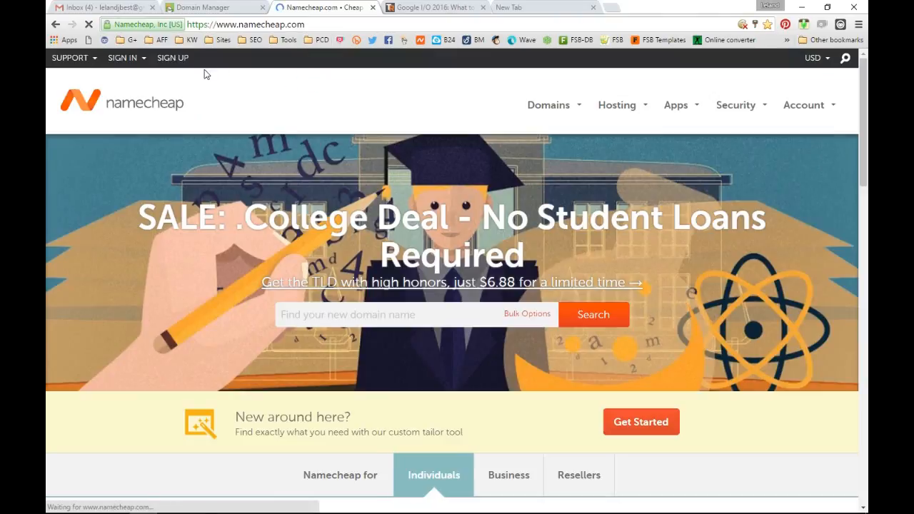
click(141, 60)
click(147, 161)
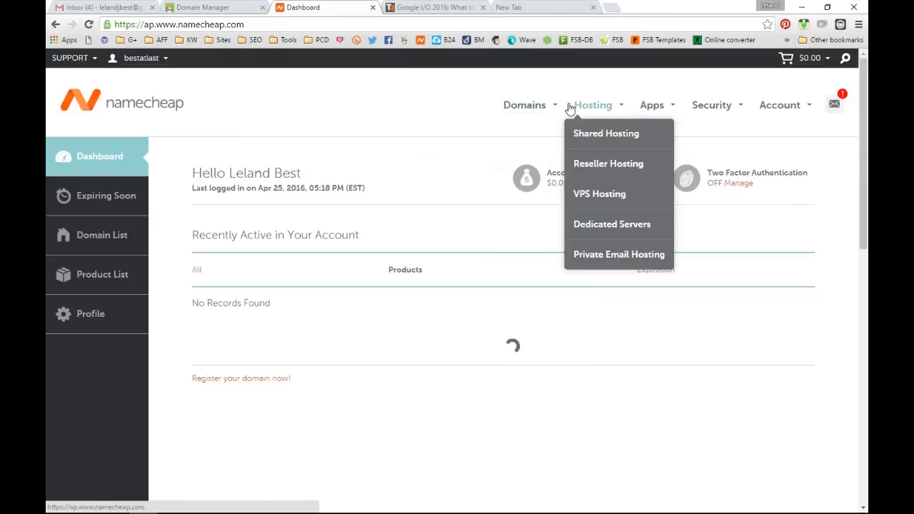
Step: Open Namecheap's domain transfer page and check the transfer eligibility of bestatmobile.com
mouse_move(534, 115)
click(531, 165)
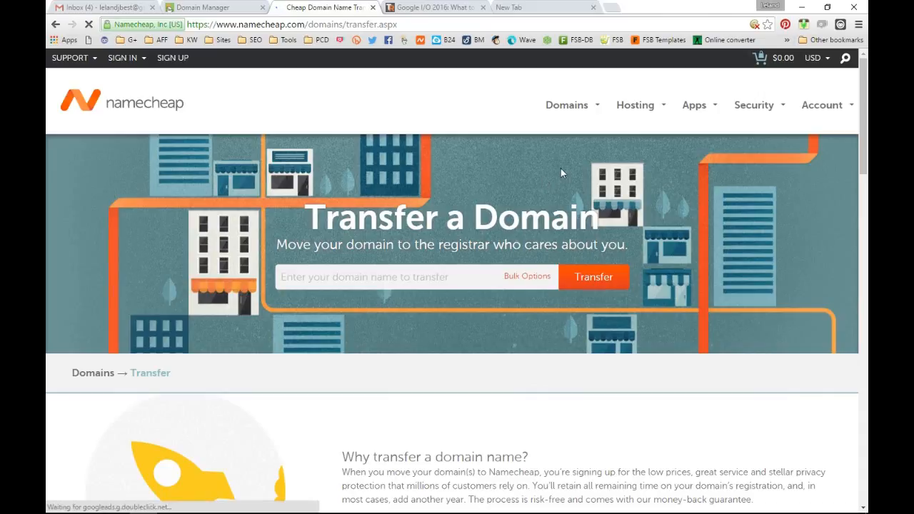
click(454, 277)
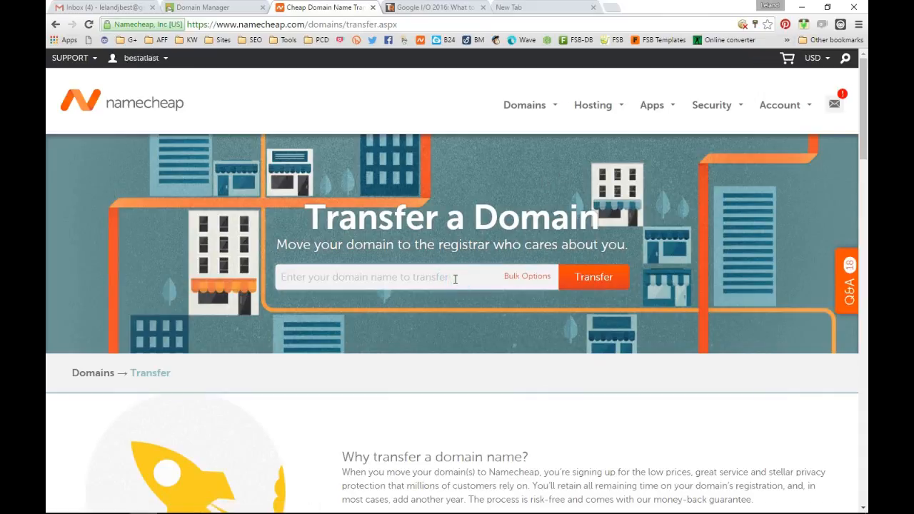
text(besta)
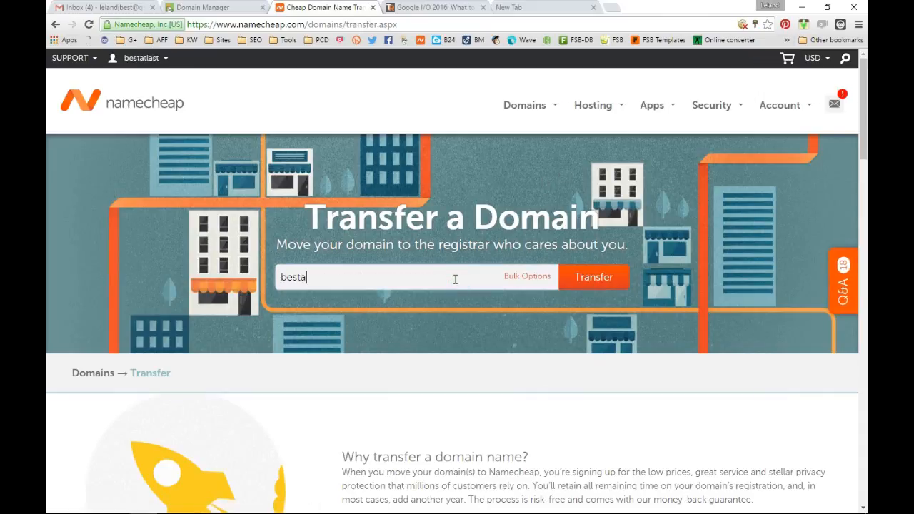
text(tmobile.com)
key(Return)
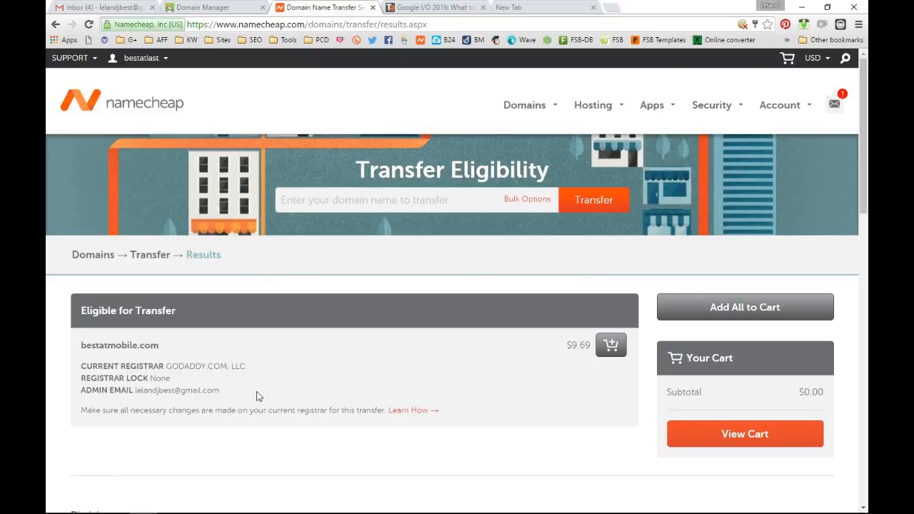
scroll(338, 388, down, 2)
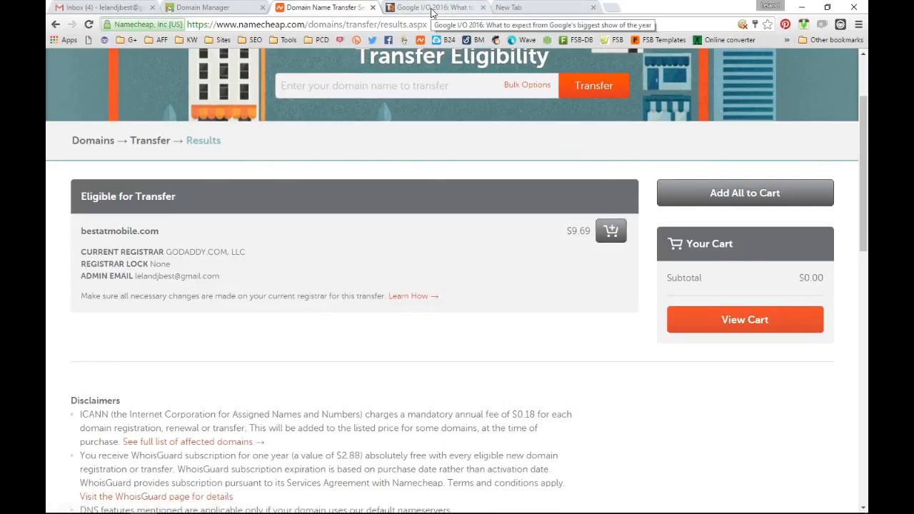
Step: Search Google for "namecheap discount code" in the empty browser page and open Namecheap's own coupons page from the results
click(535, 8)
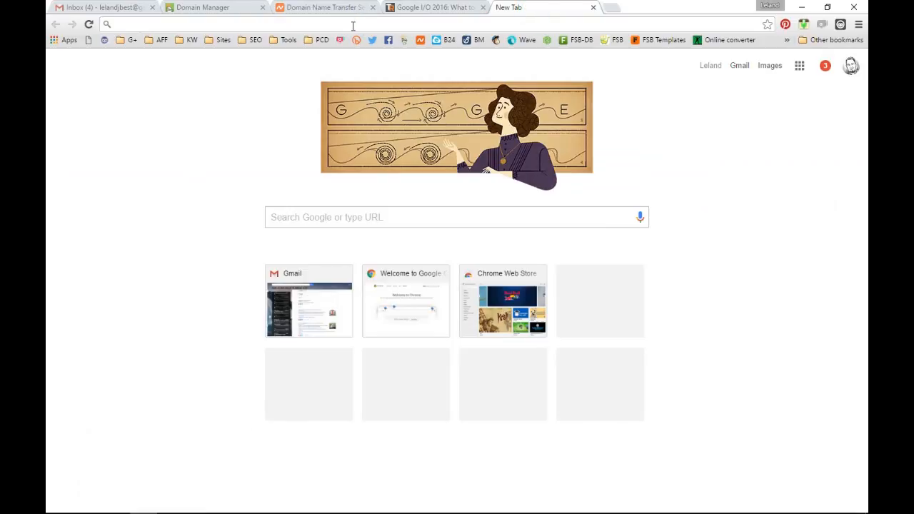
text(namechea)
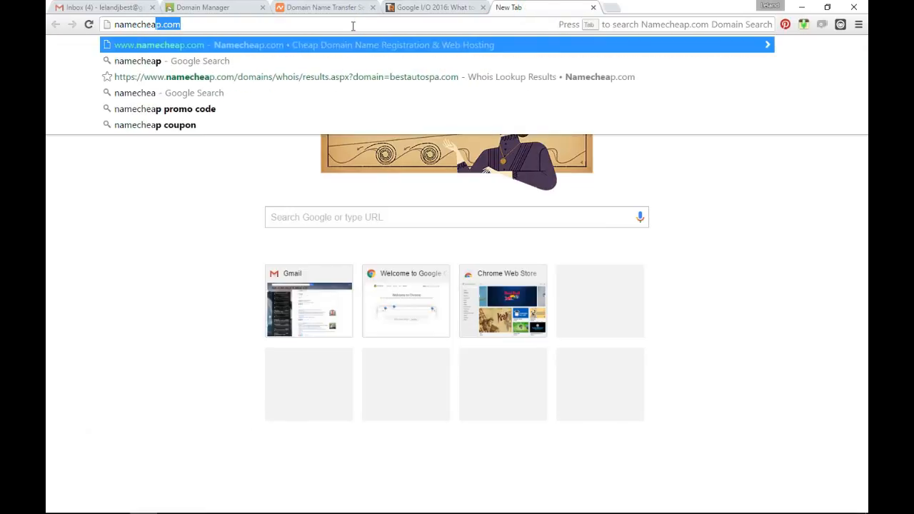
text(p ho)
key(BackSpace)
key(BackSpace)
key(BackSpace)
key(BackSpace)
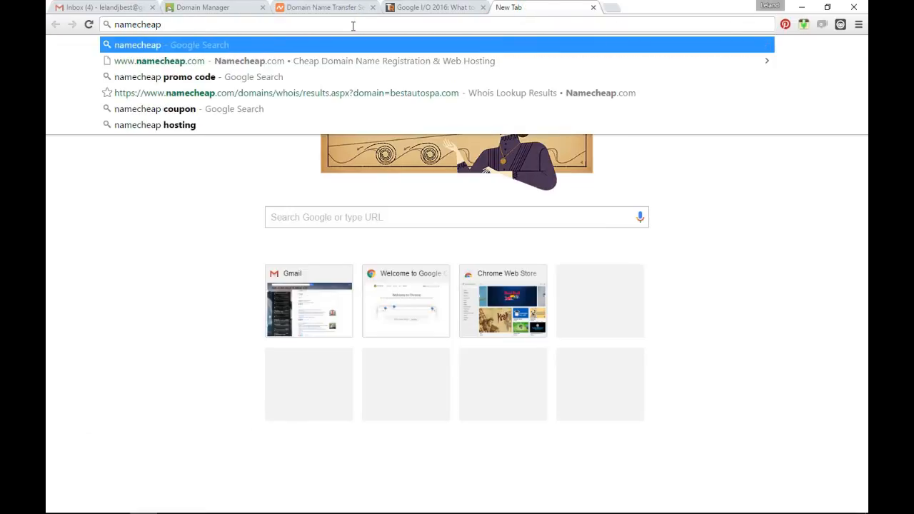
text(disc)
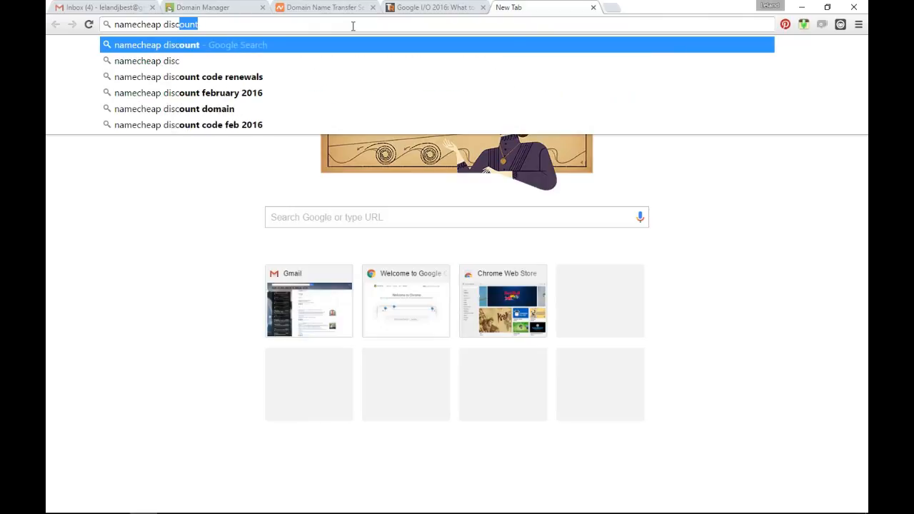
text(ount code)
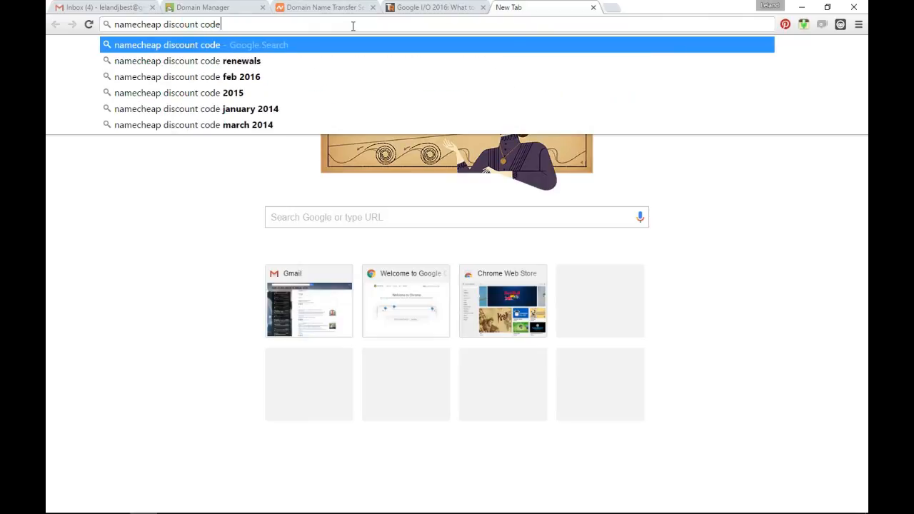
key(Return)
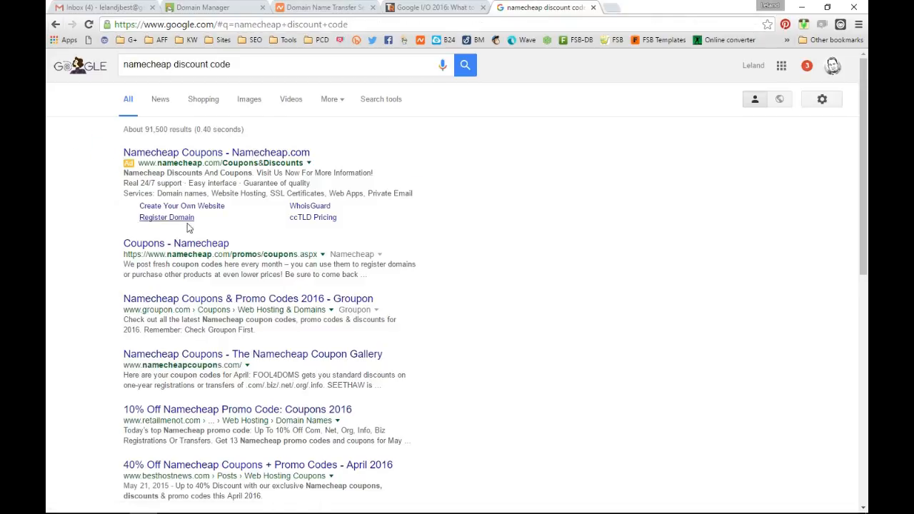
click(207, 244)
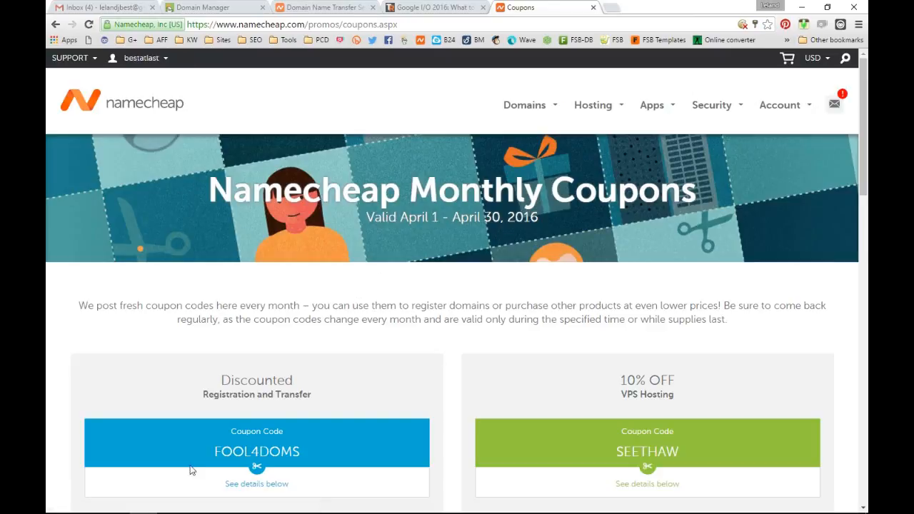
Step: Copy the coupon code FOOL4DOMS offered for discounted registration and transfer
scroll(274, 432, down, 2)
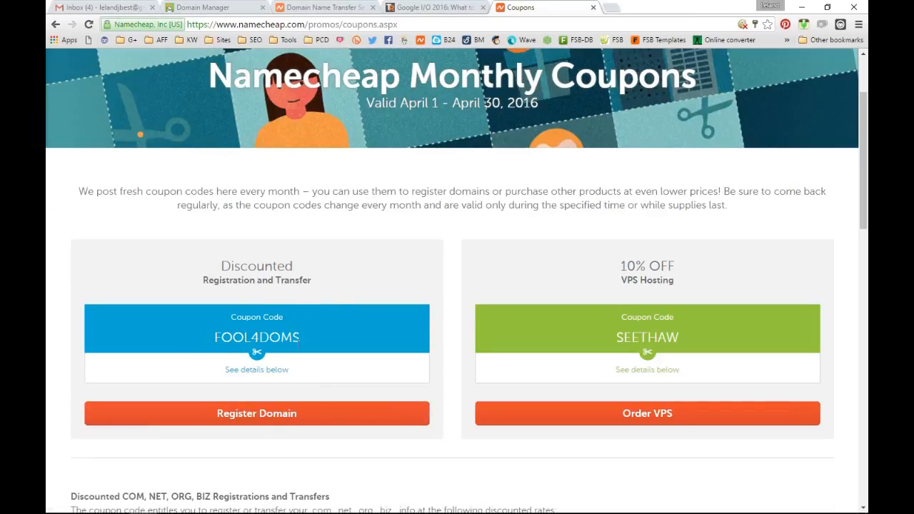
drag(302, 342, 214, 337)
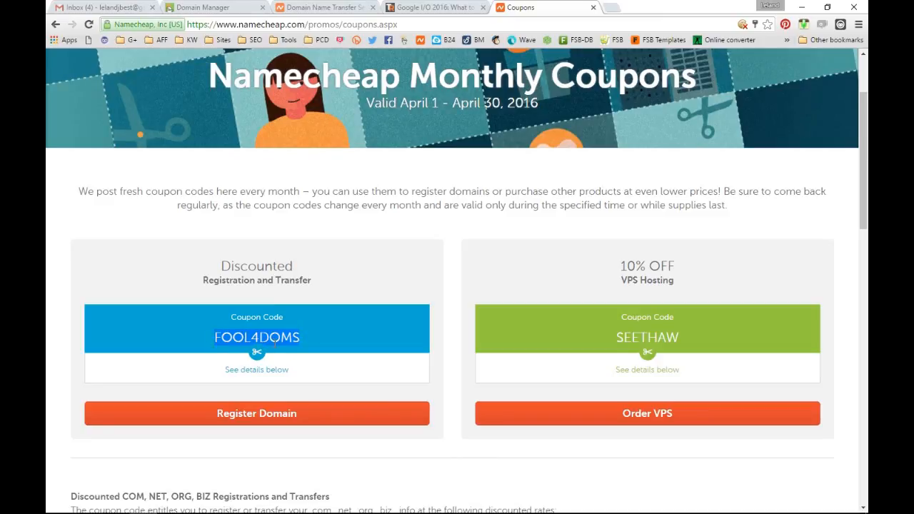
right_click(287, 341)
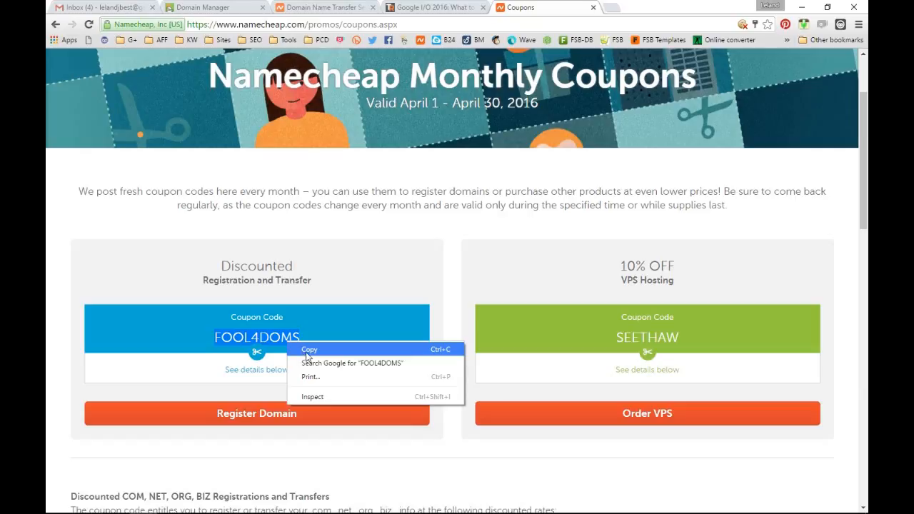
click(307, 350)
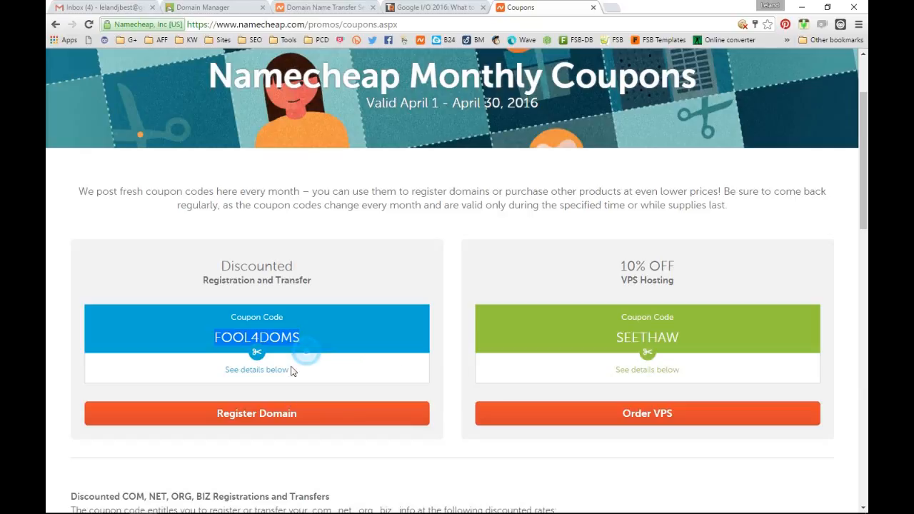
Step: Return to the transfer eligibility results, check the registrar lock, add the bestatmobile.com transfer to the cart and view the cart
click(316, 7)
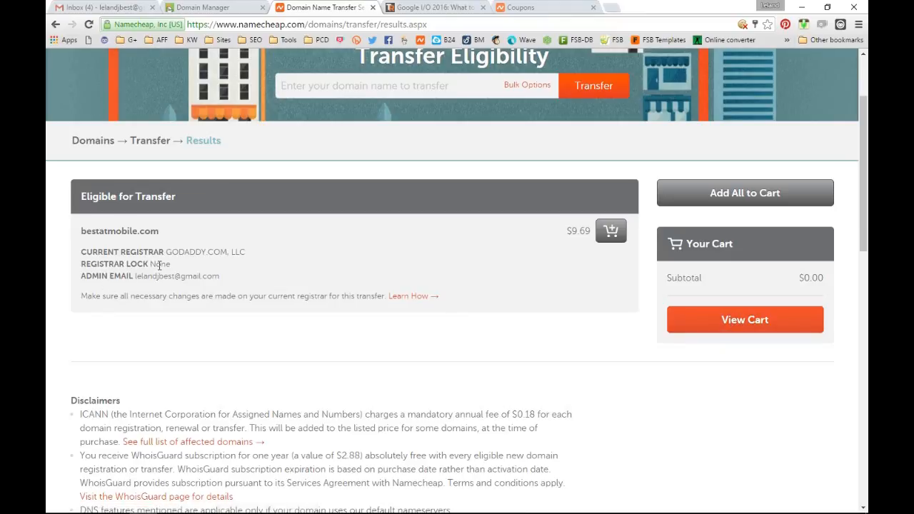
drag(167, 263, 97, 264)
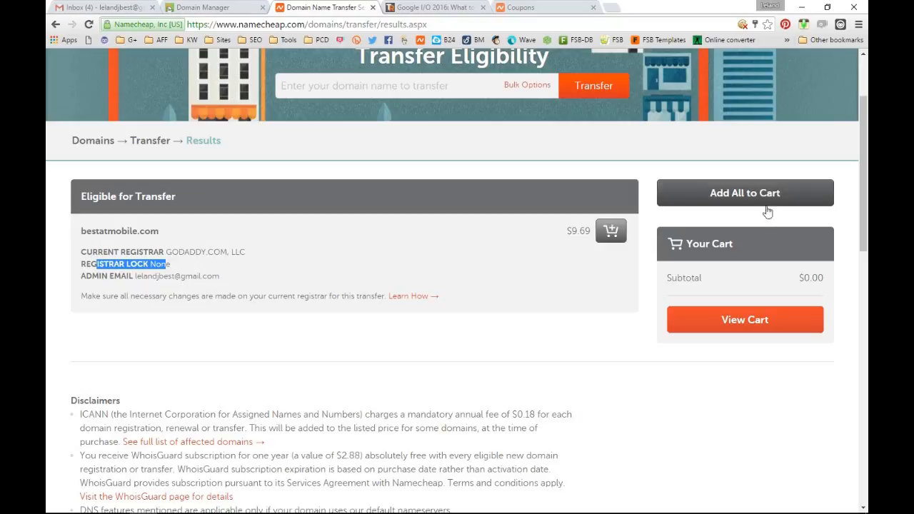
click(611, 231)
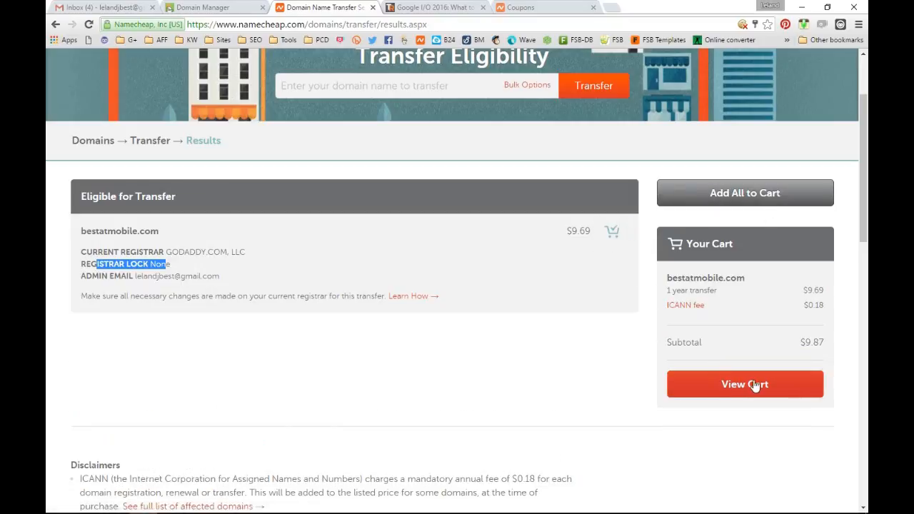
click(755, 385)
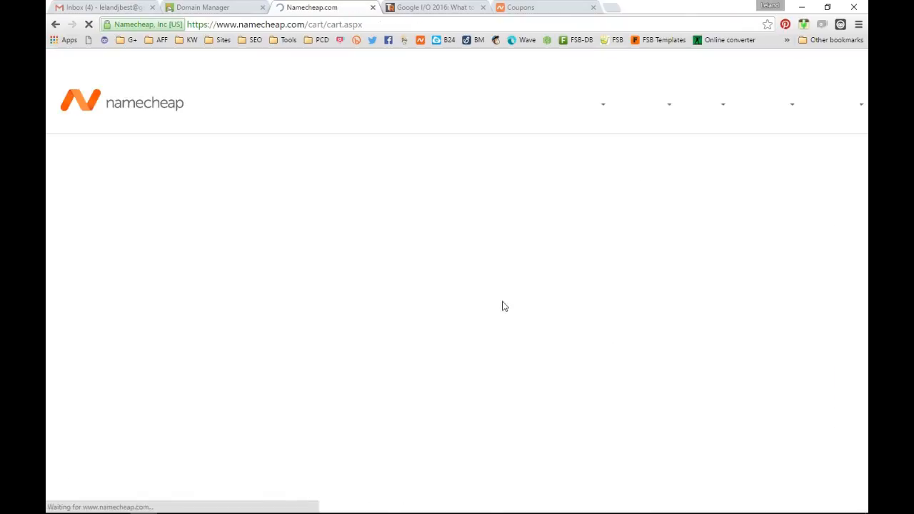
Step: Paste the copied coupon code FOOL4DOMS as the cart's promo code and apply it
scroll(285, 368, down, 1)
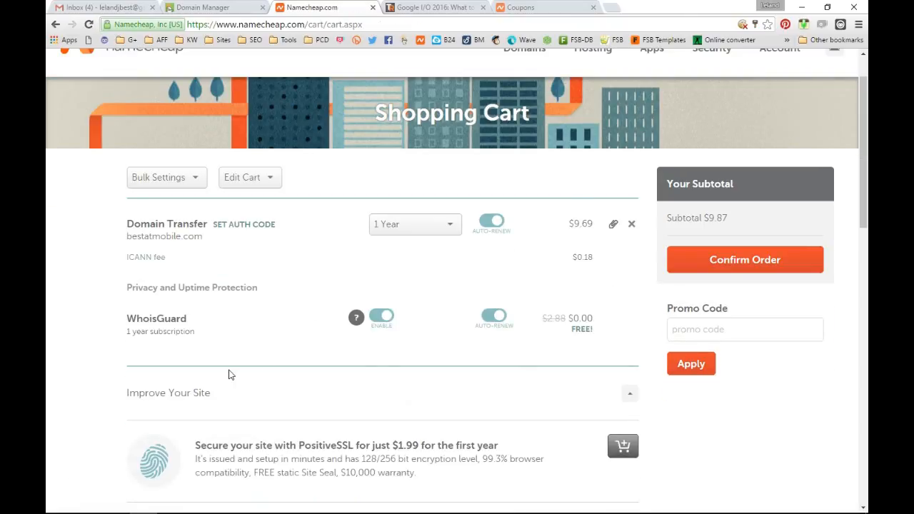
click(740, 325)
right_click(740, 325)
click(757, 390)
click(691, 364)
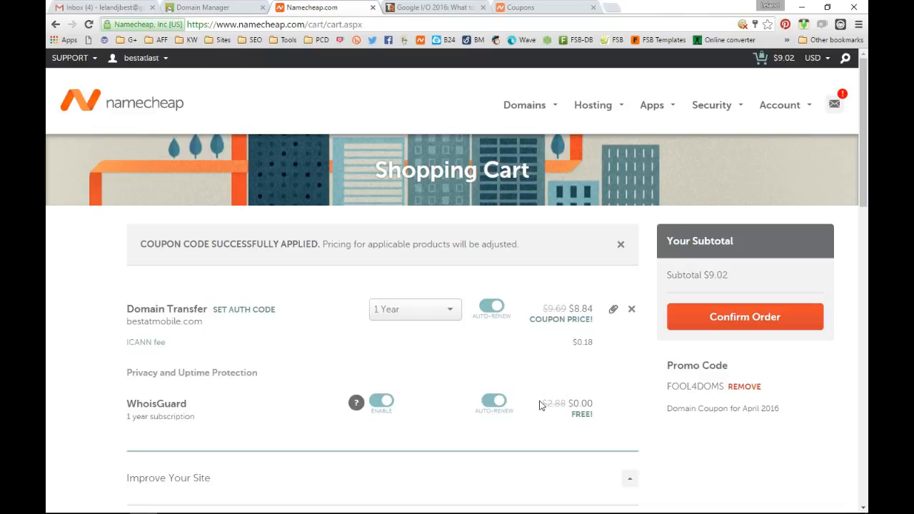
Step: Confirm the order, review its items and payment details, and check out with PayPal
click(766, 318)
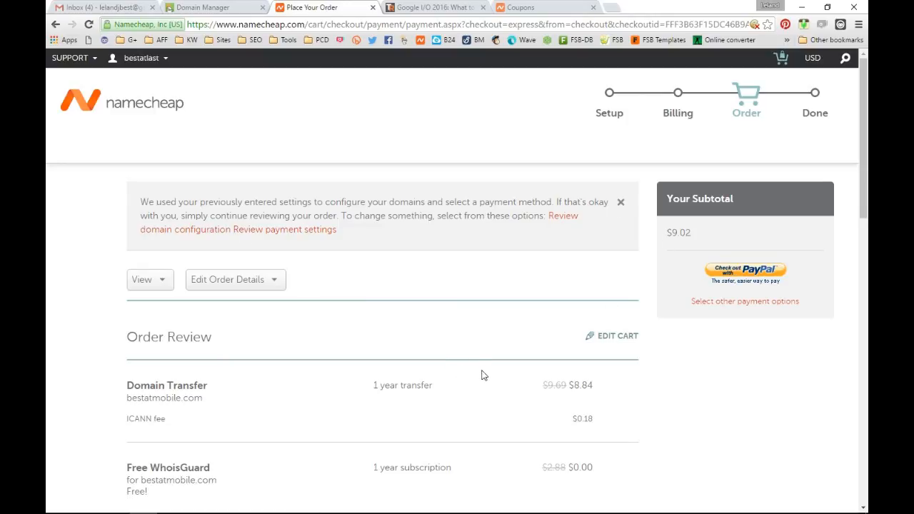
scroll(440, 383, down, 1)
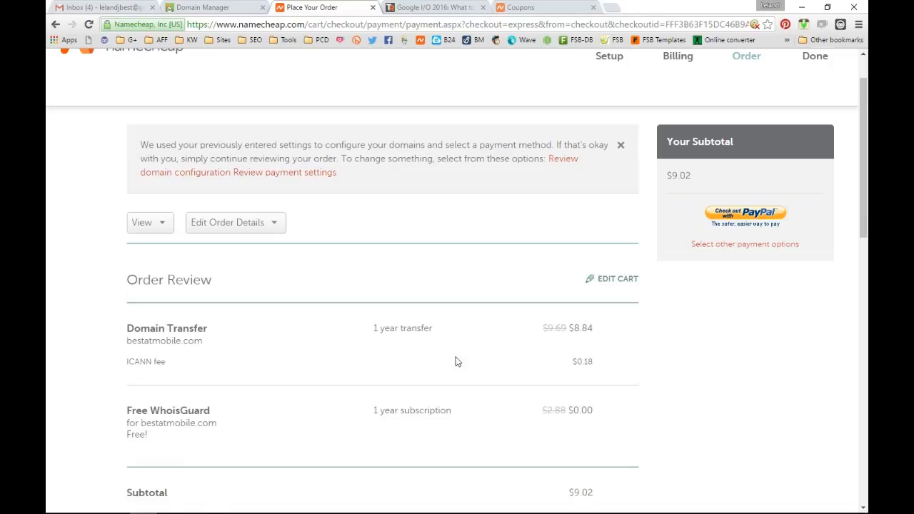
scroll(460, 361, down, 3)
scroll(463, 362, down, 1)
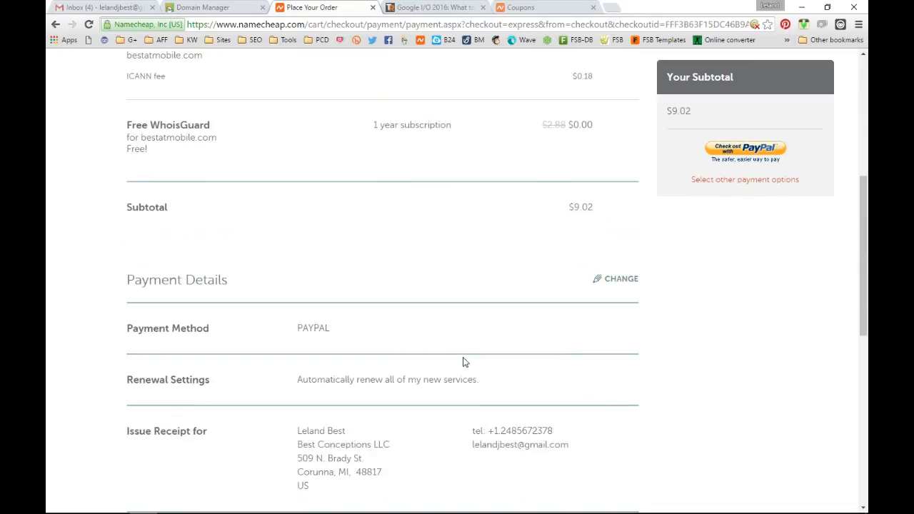
scroll(462, 361, down, 3)
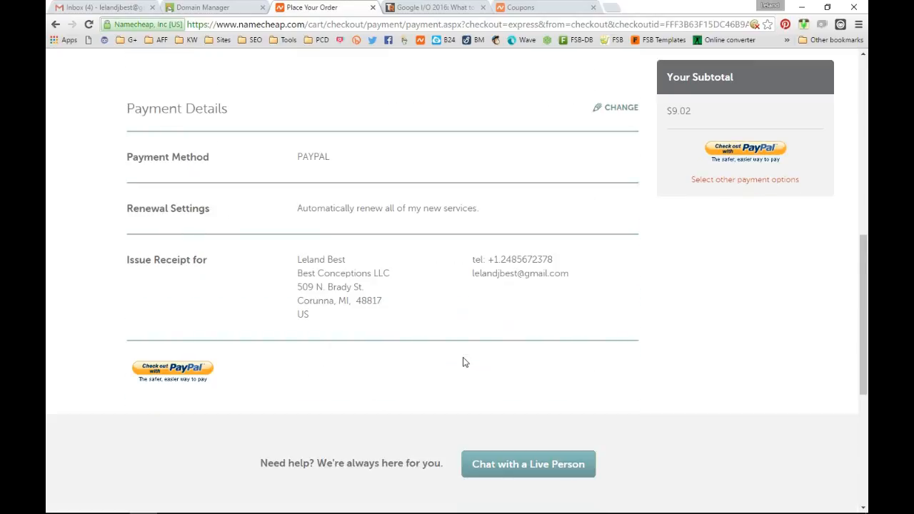
click(742, 148)
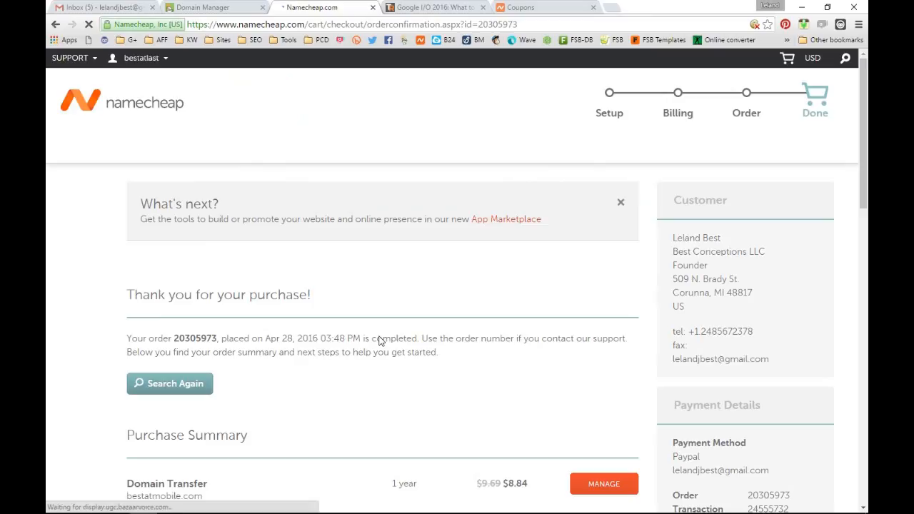
Step: Open the management page of the bestatmobile.com domain transfer from the purchase summary
scroll(755, 311, down, 2)
scroll(755, 312, down, 1)
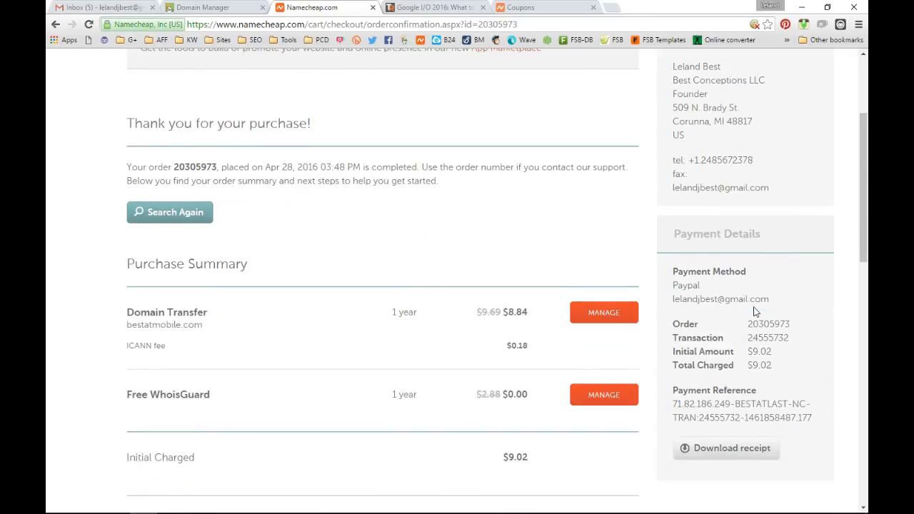
click(610, 312)
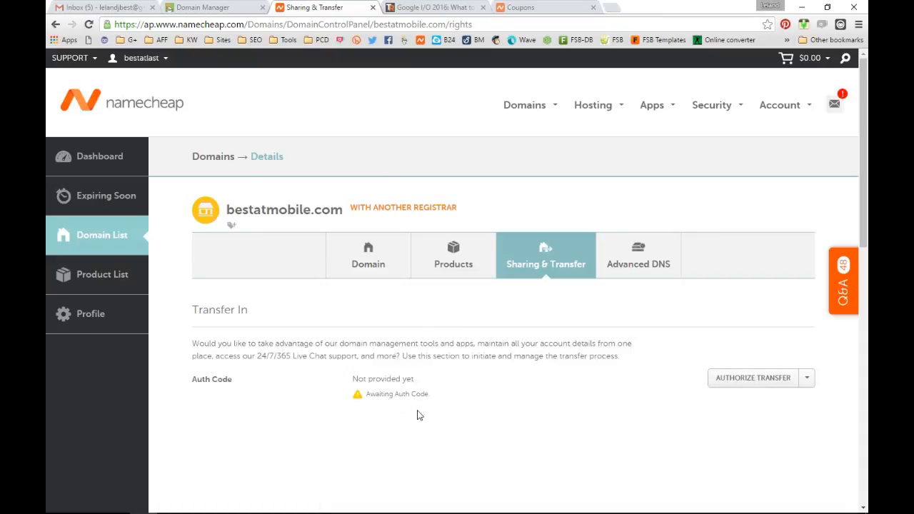
Step: Switch to the Gmail inbox and open GoDaddy's Domain Status Change Notification message
key(ctrl+1)
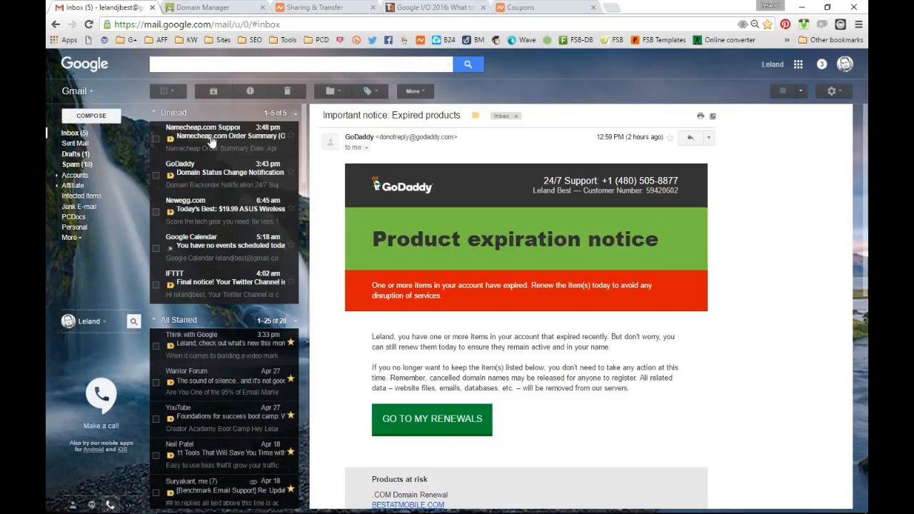
click(211, 171)
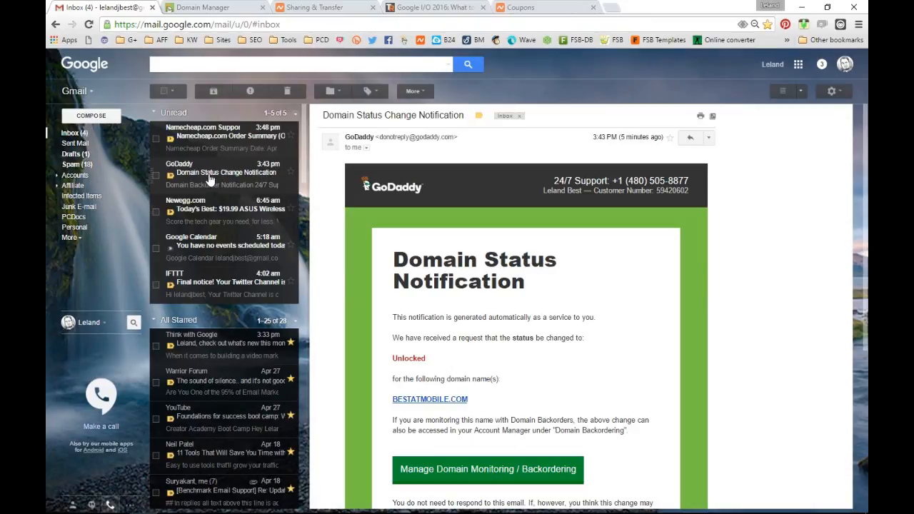
Step: View Namecheap's order summary message and continue GoDaddy's outgoing transfer of bestatmobile.com to have the authorization code sent
click(214, 134)
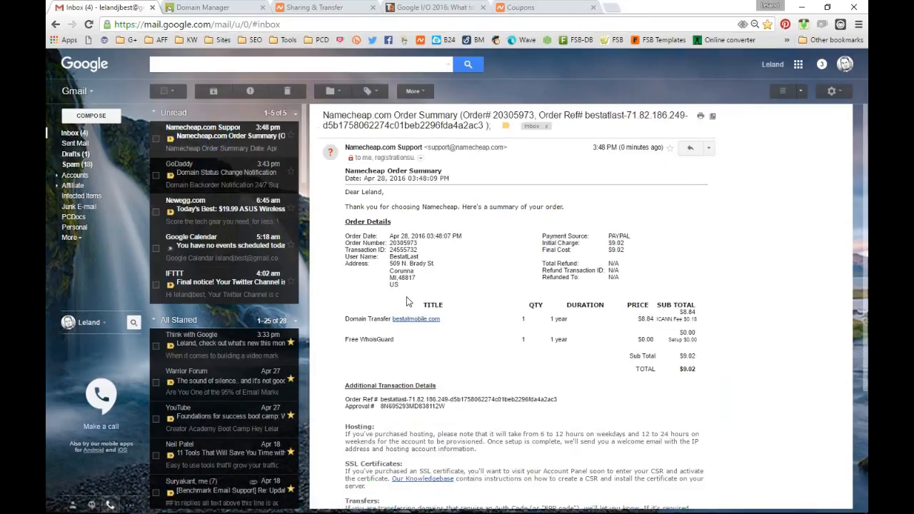
click(202, 8)
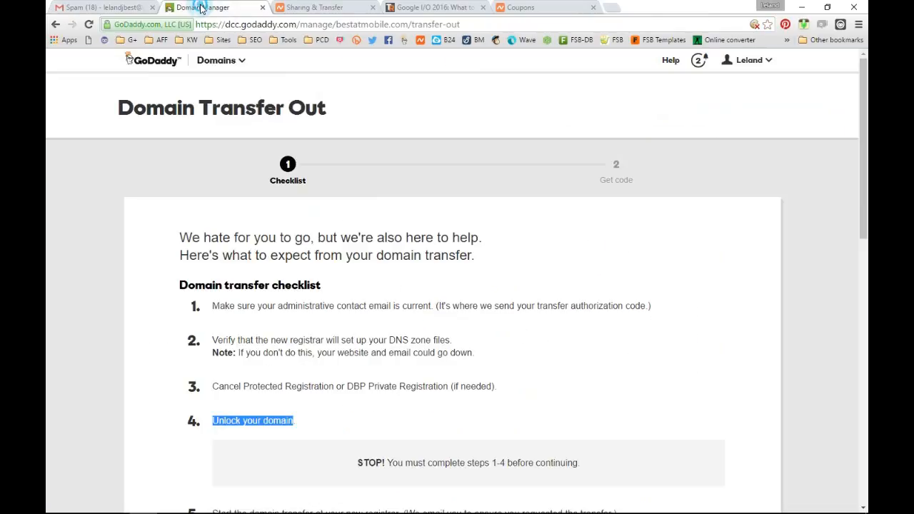
scroll(328, 271, down, 7)
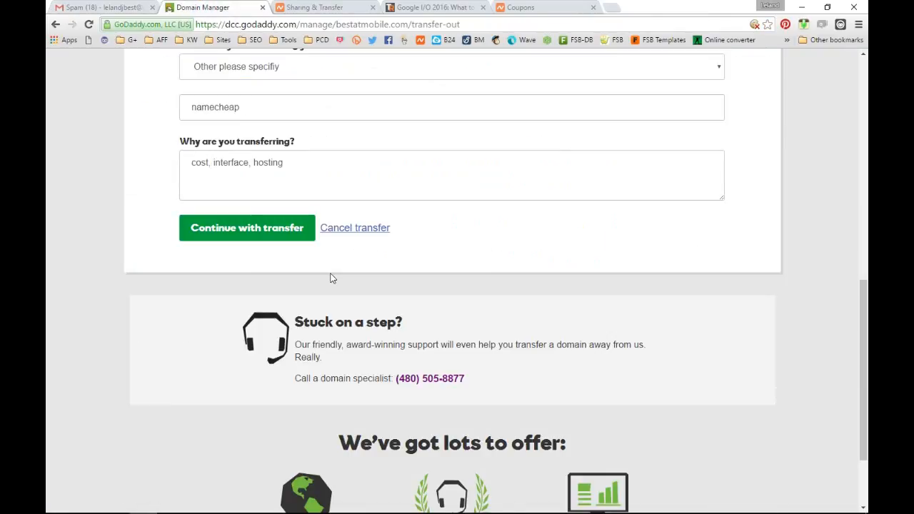
click(306, 236)
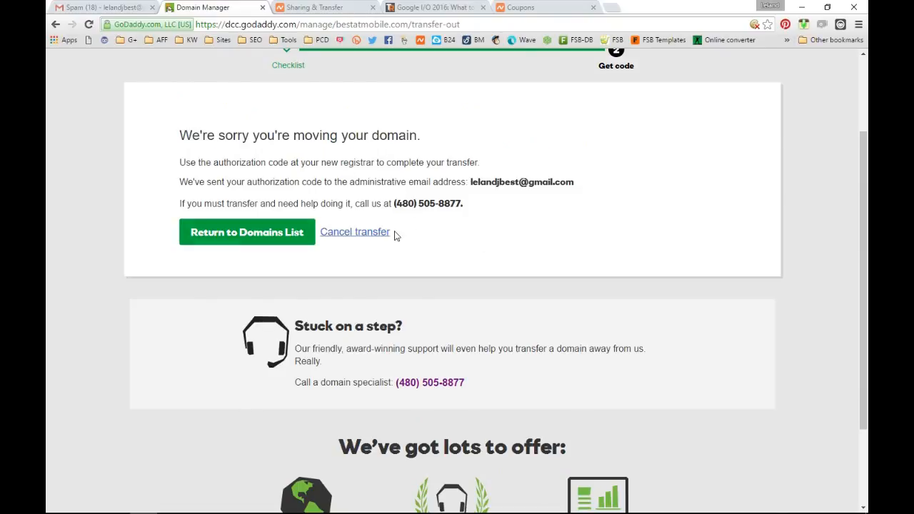
scroll(395, 234, up, 3)
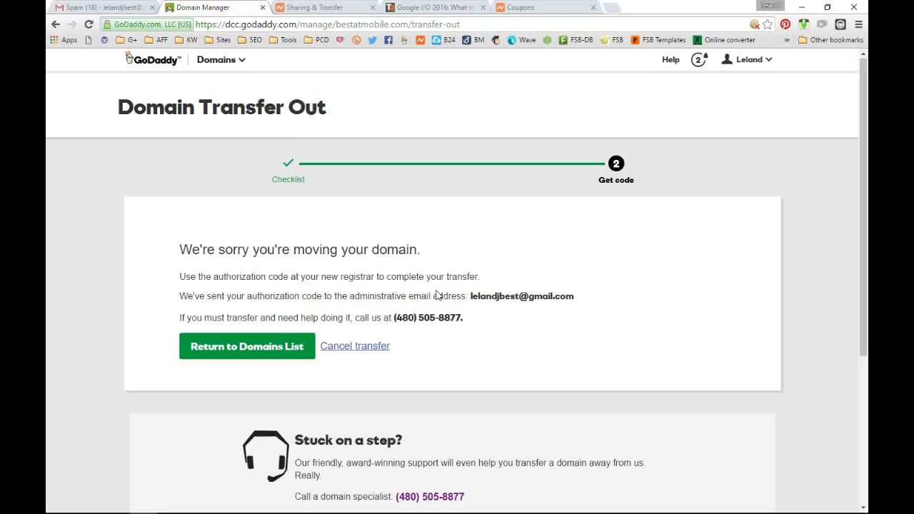
Step: Switch to Gmail, refresh the inbox and open GoDaddy's "BESTATMOBILE.COM - Information You Requested" message
click(95, 8)
click(75, 133)
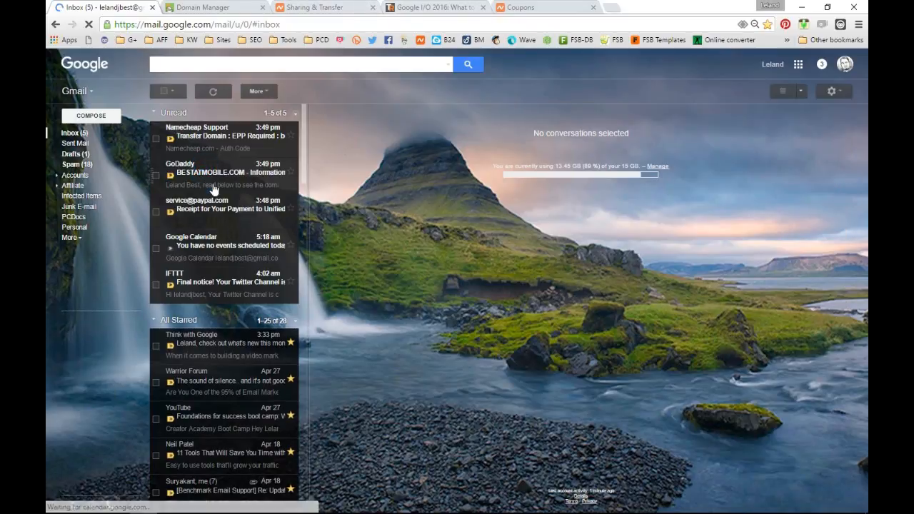
click(202, 171)
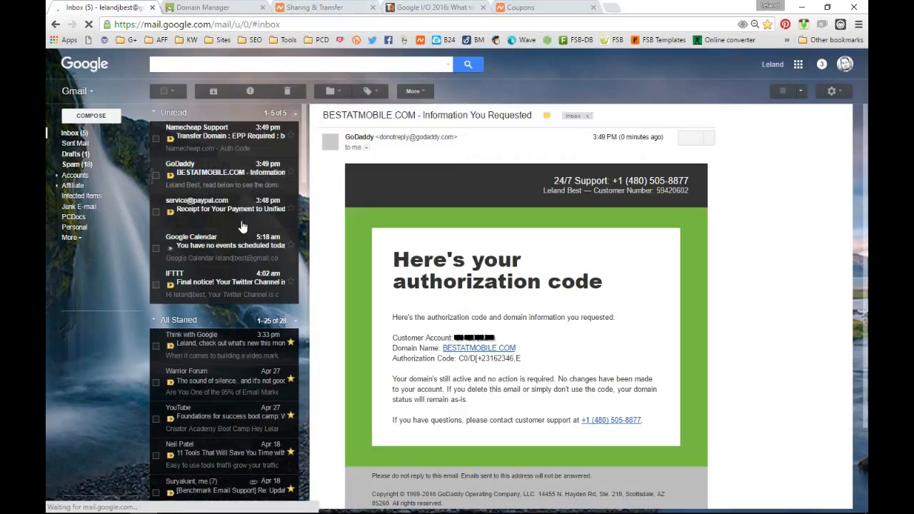
double_click(485, 340)
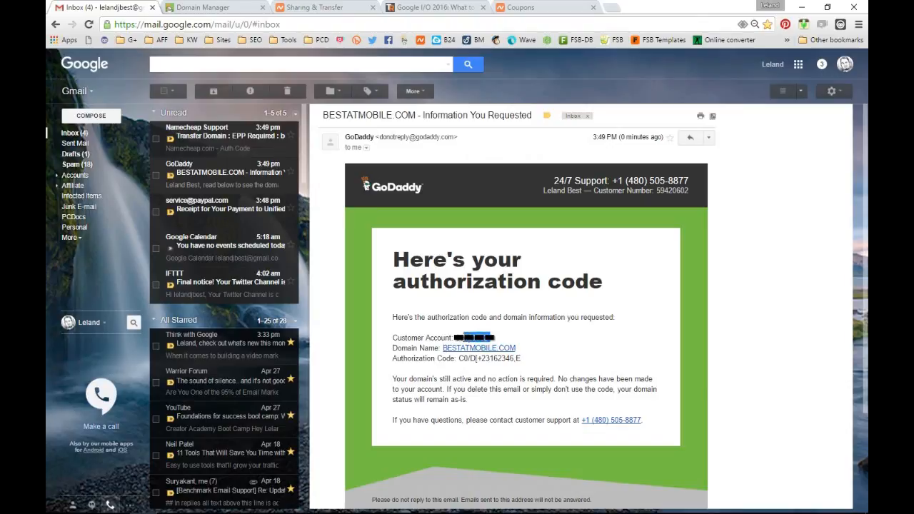
right_click(470, 339)
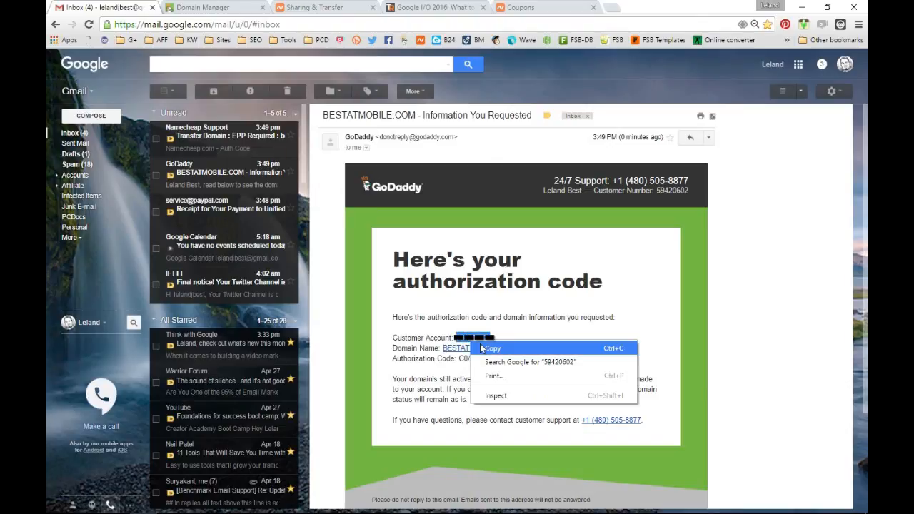
click(487, 345)
Step: Copy the authorization code from GoDaddy's message
click(525, 361)
drag(523, 361, 461, 358)
right_click(472, 359)
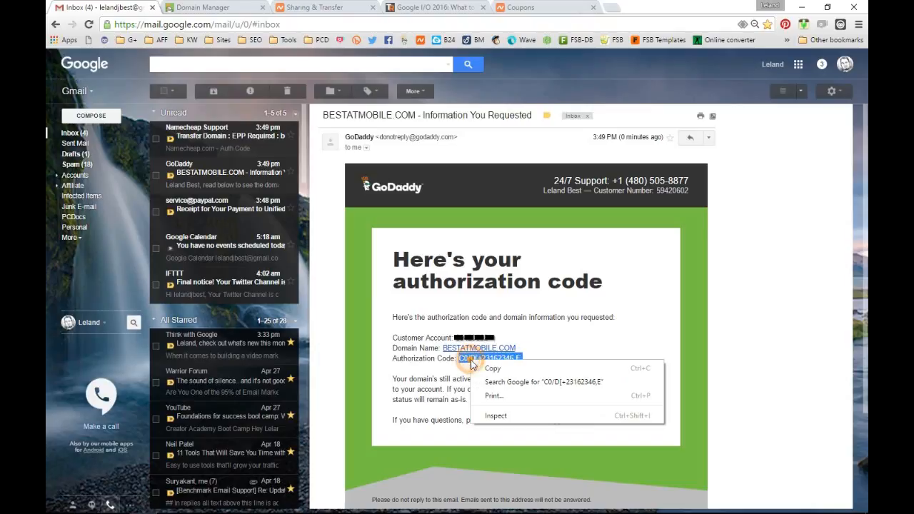
click(486, 370)
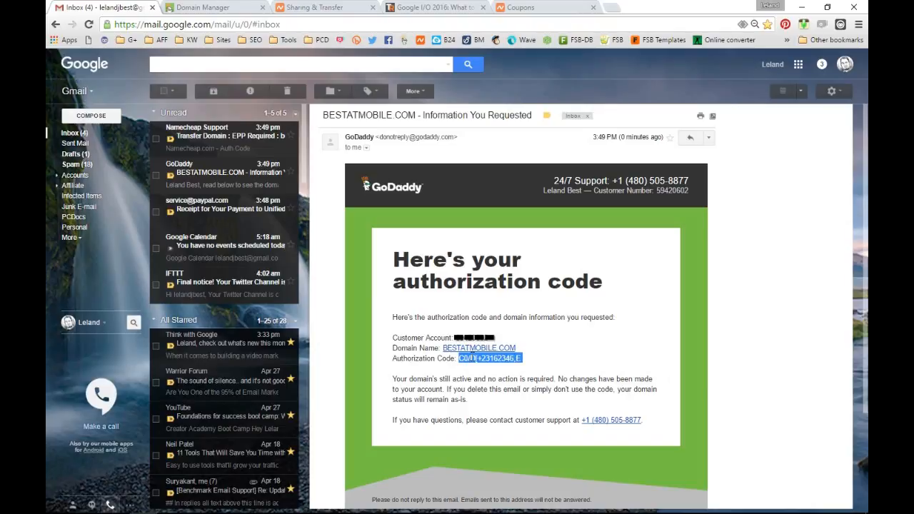
Step: Switch to Namecheap and authorize the bestatmobile.com transfer by pasting the copied code as the Auth Code and saving it
click(332, 7)
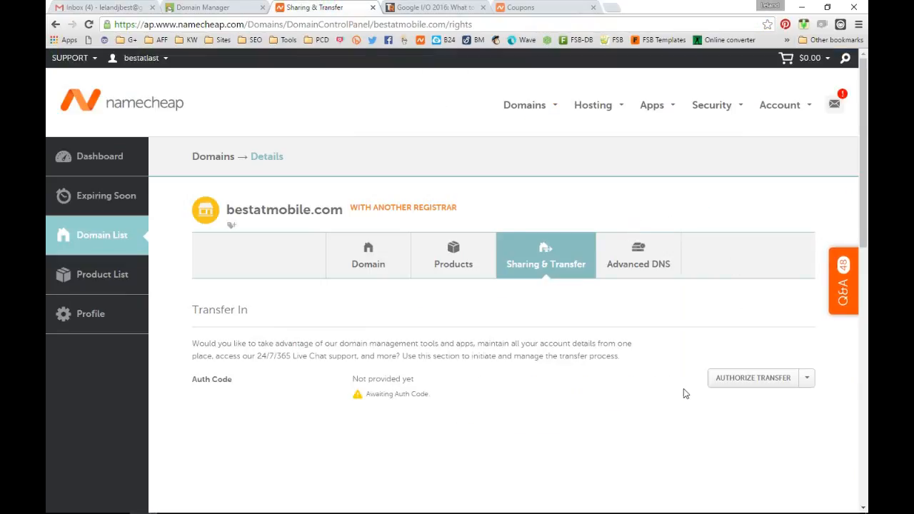
click(785, 384)
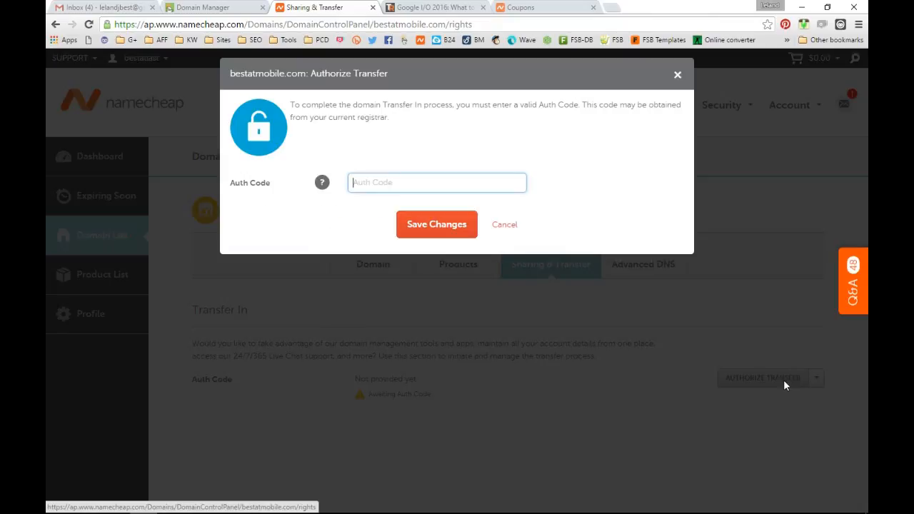
right_click(389, 180)
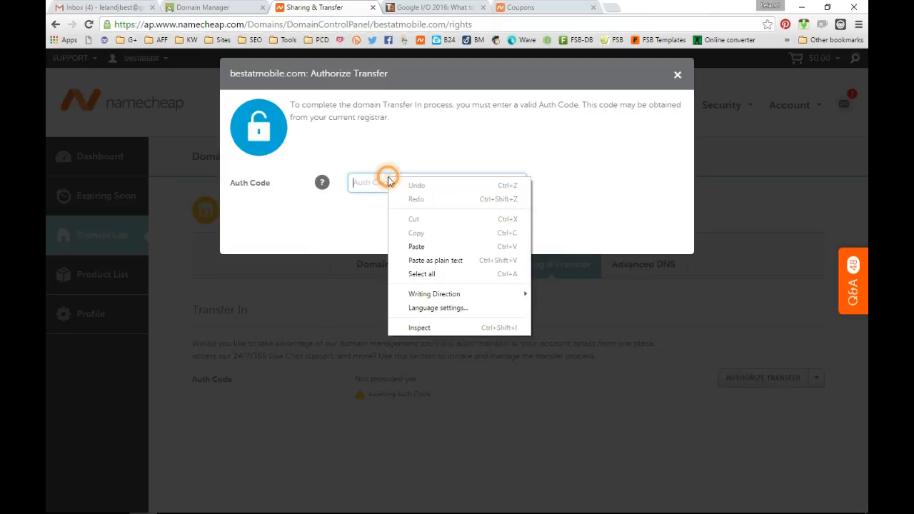
click(418, 246)
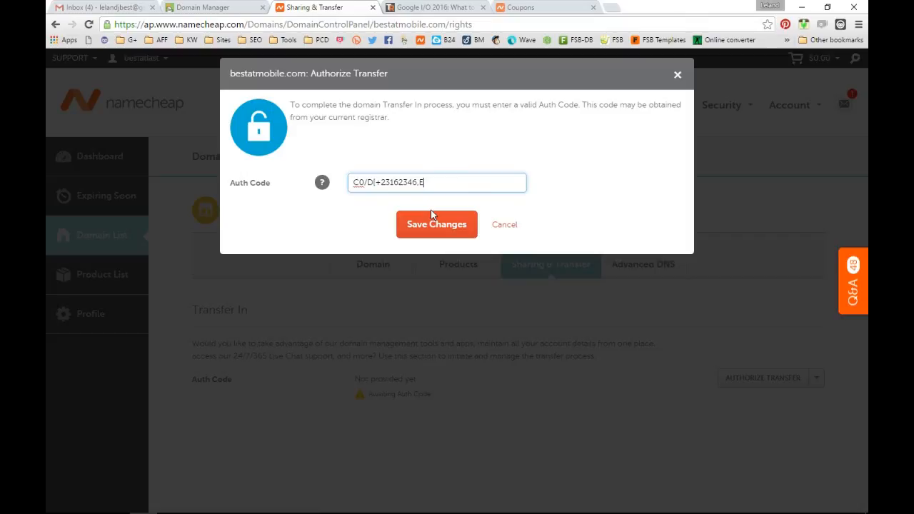
click(446, 227)
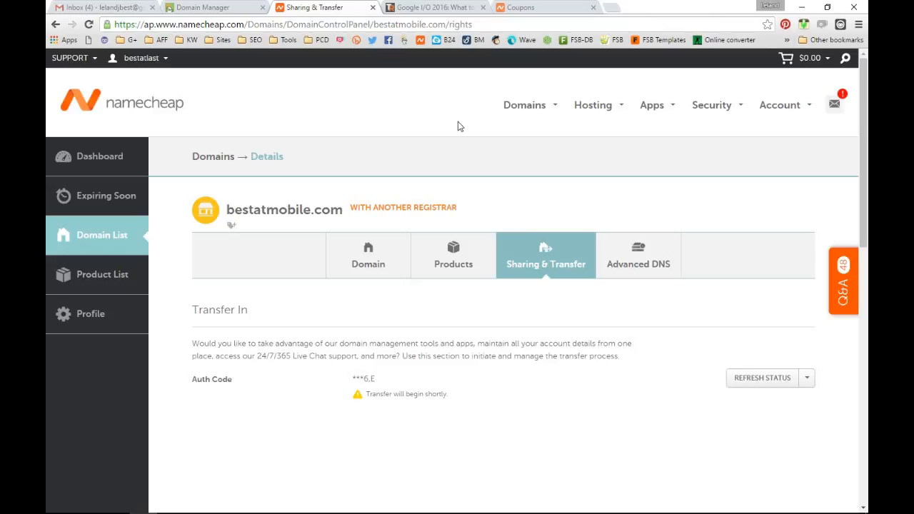
Step: View Namecheap's "Transfer Domain : EPP Required" message, and refresh the bestatmobile.com transfer status and check its other options
click(97, 8)
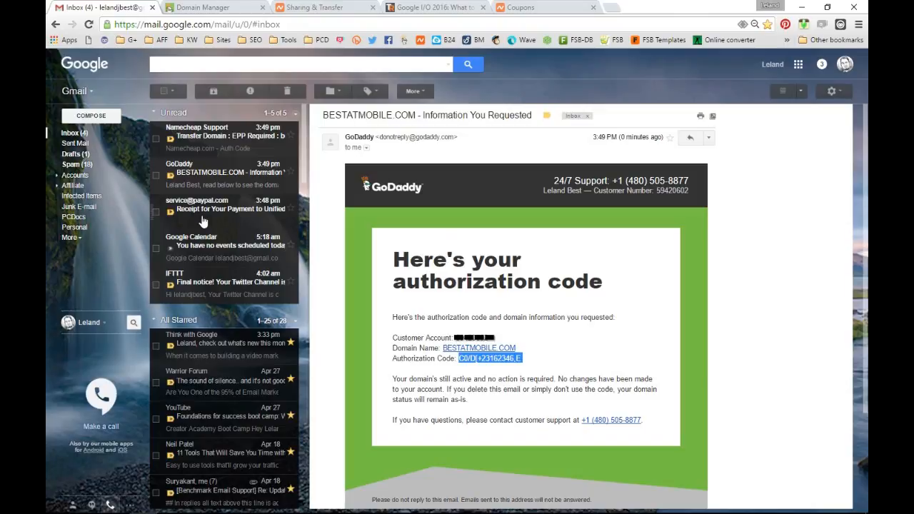
click(219, 139)
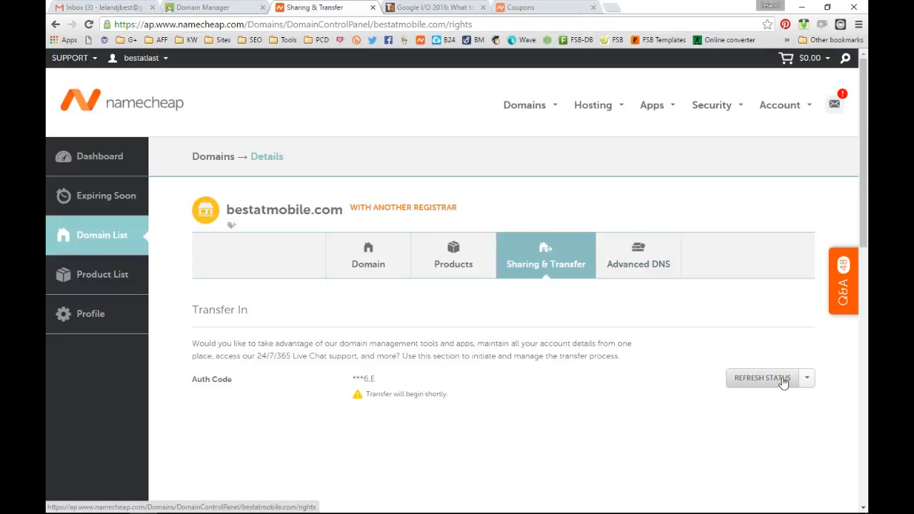
click(763, 379)
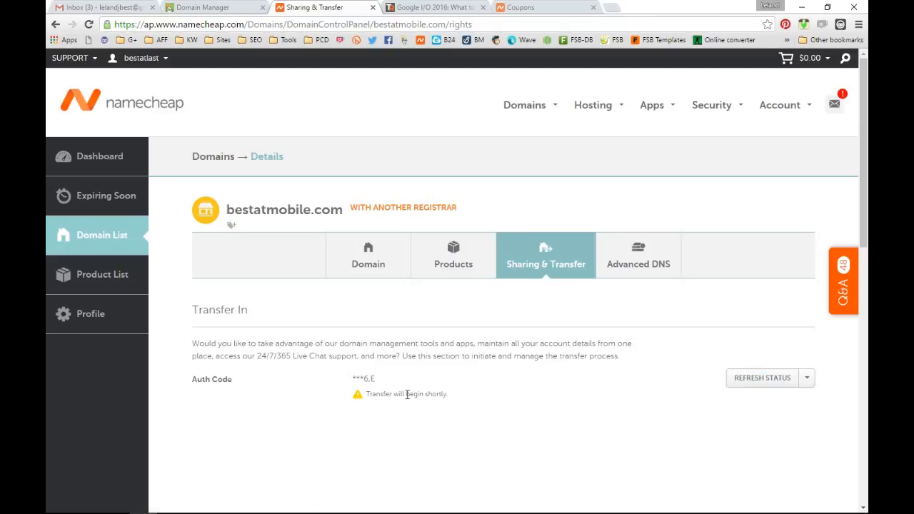
click(807, 381)
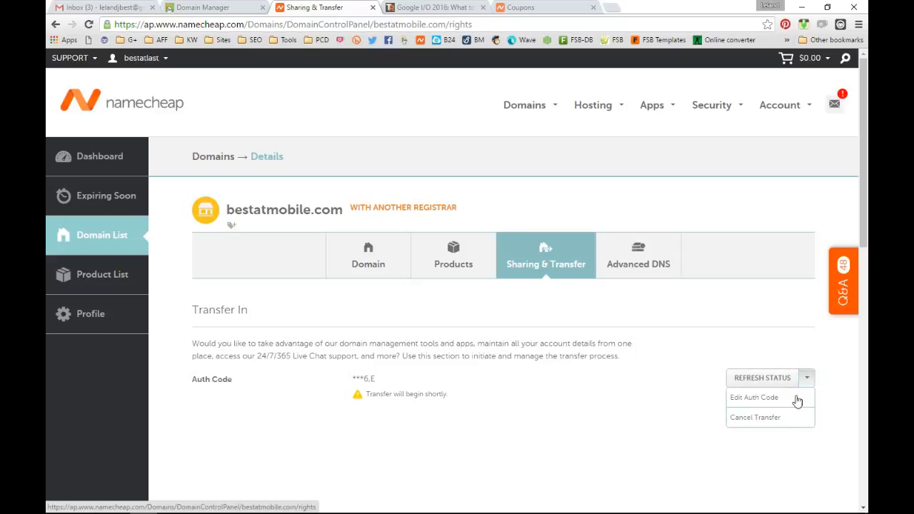
click(772, 429)
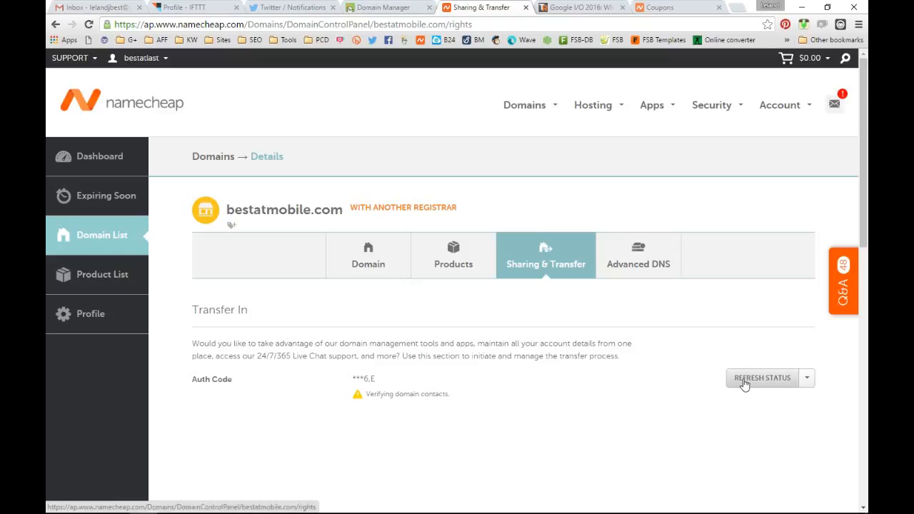
Step: View the Namecheap message inbox, and open the management page of bestatmobile.com from the domain list
click(833, 105)
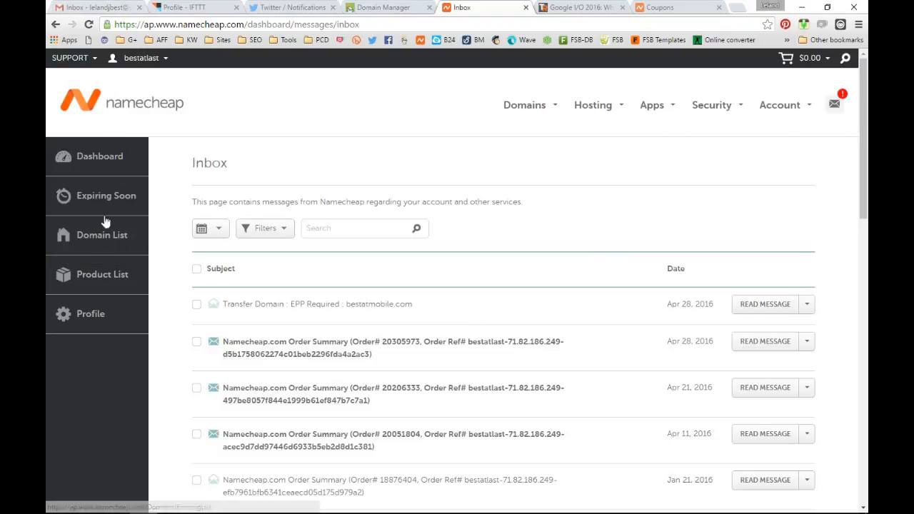
click(89, 236)
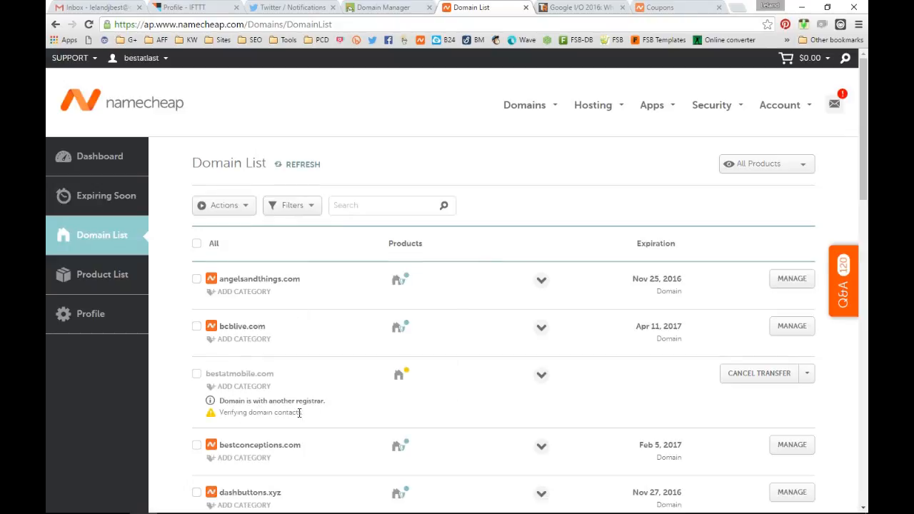
mouse_move(402, 375)
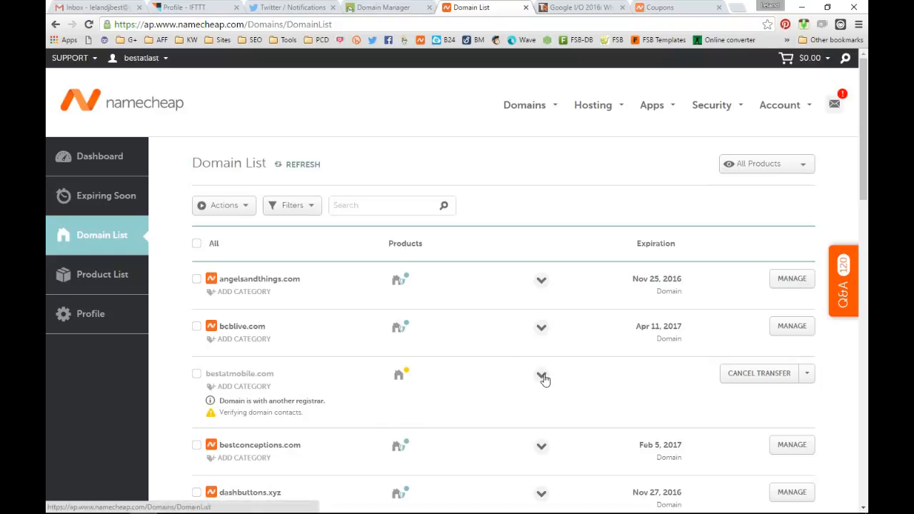
click(804, 374)
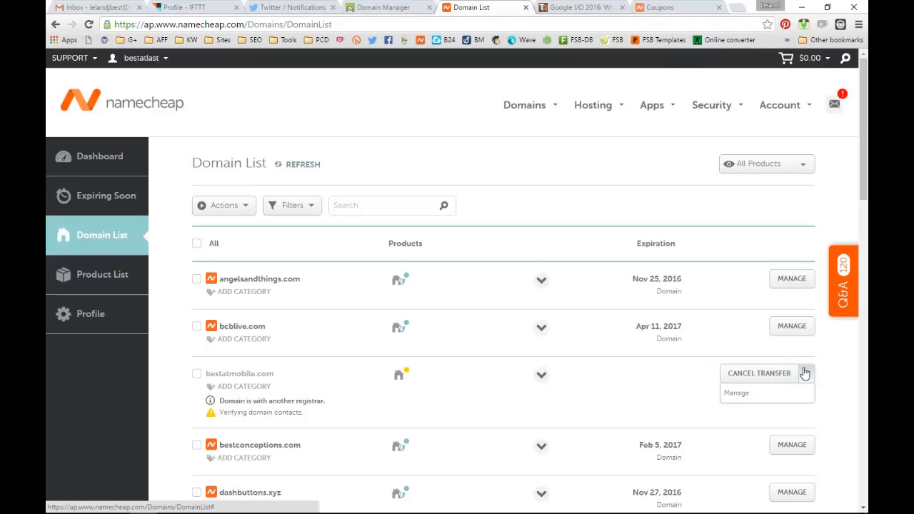
click(807, 375)
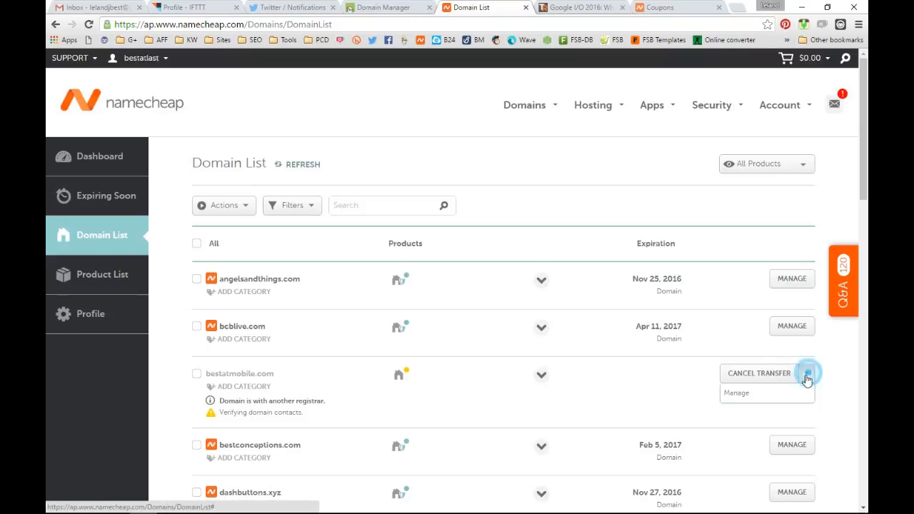
click(736, 393)
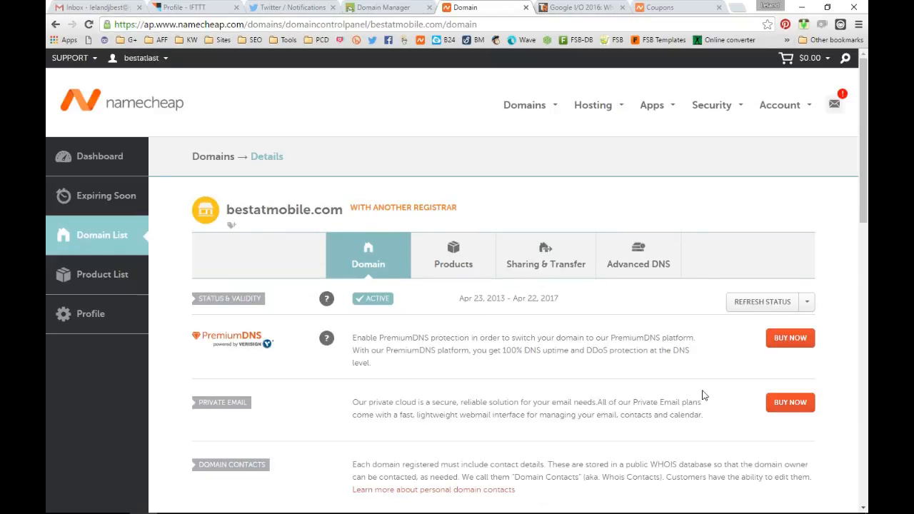
Step: Examine the domain's contacts and validity dates, and refresh its status under Sharing & Transfer
scroll(403, 396, down, 2)
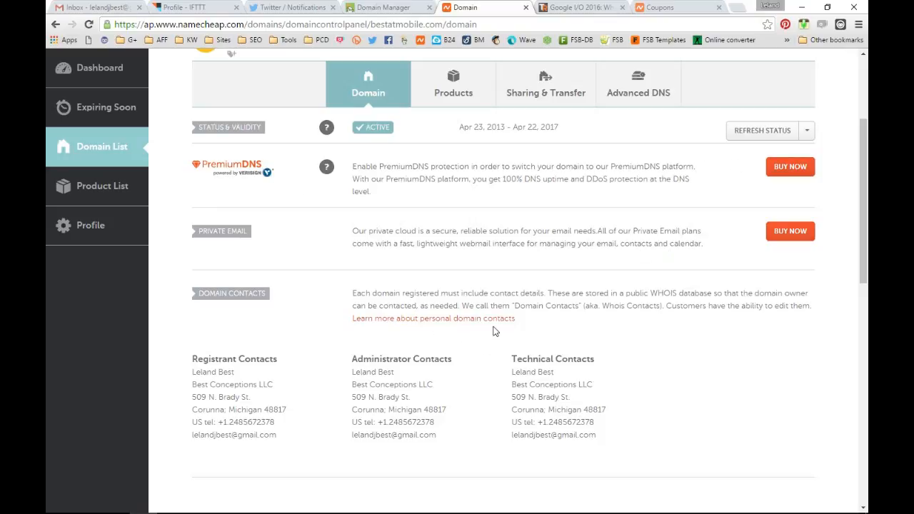
scroll(493, 327, up, 2)
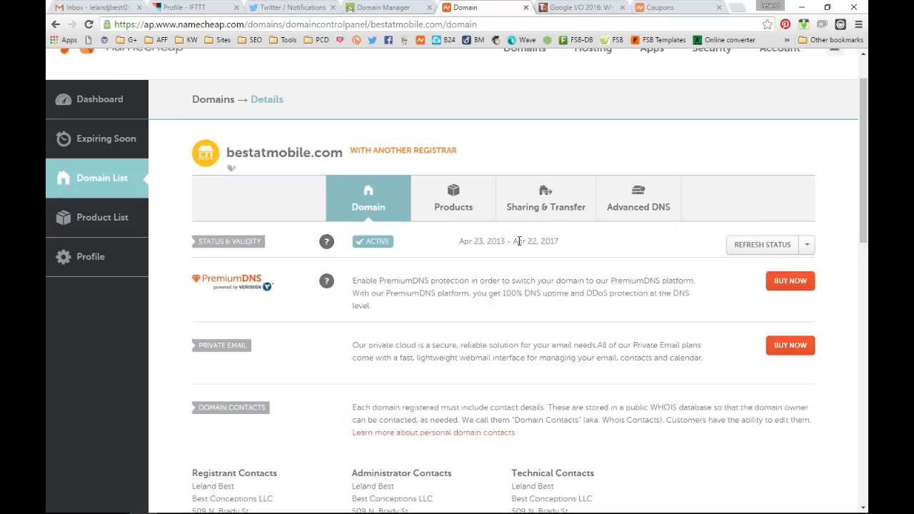
drag(502, 241, 460, 245)
drag(518, 243, 601, 260)
click(545, 204)
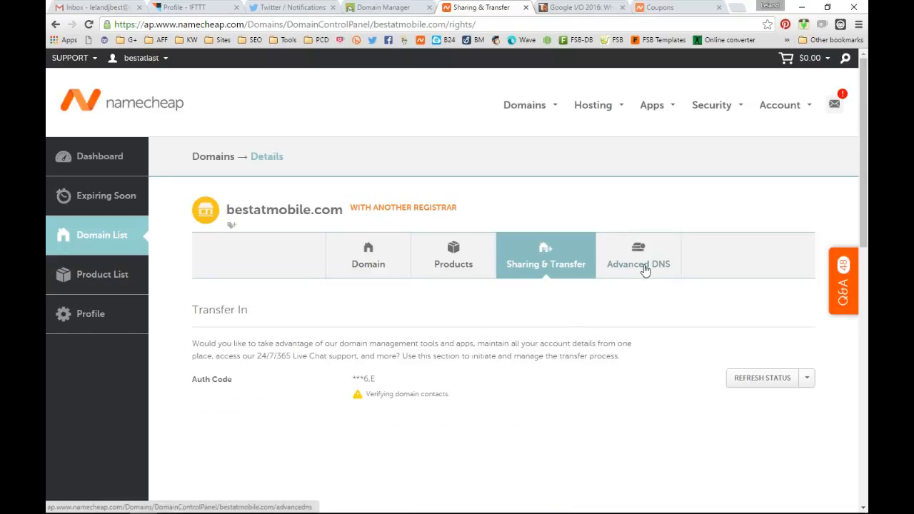
click(750, 386)
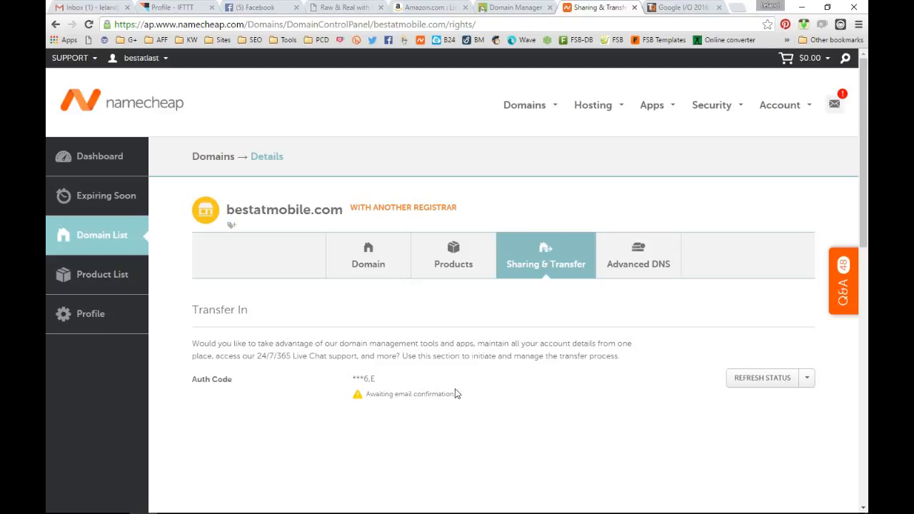
Step: Switch to Gmail, read Namecheap's "Domain Transfer Request for BESTATMOBILE.COM" message and open its transfer approval link
click(85, 8)
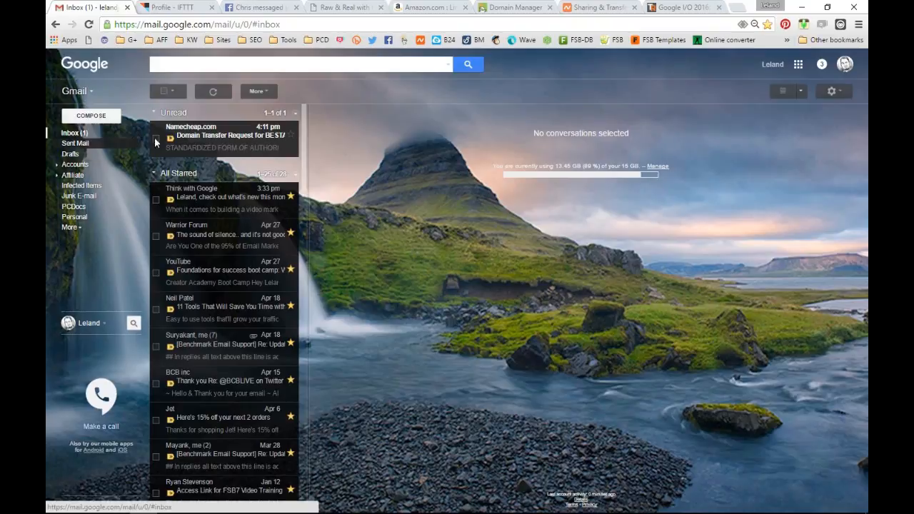
click(239, 143)
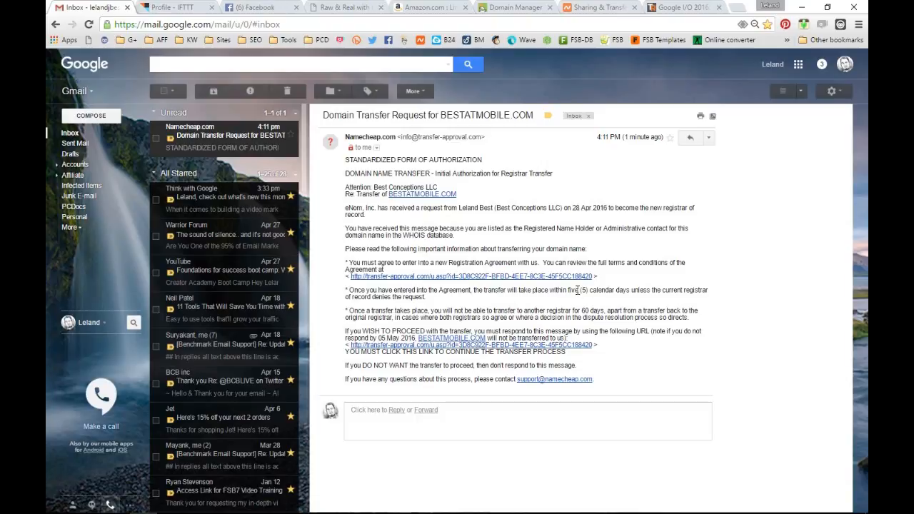
drag(550, 290, 630, 293)
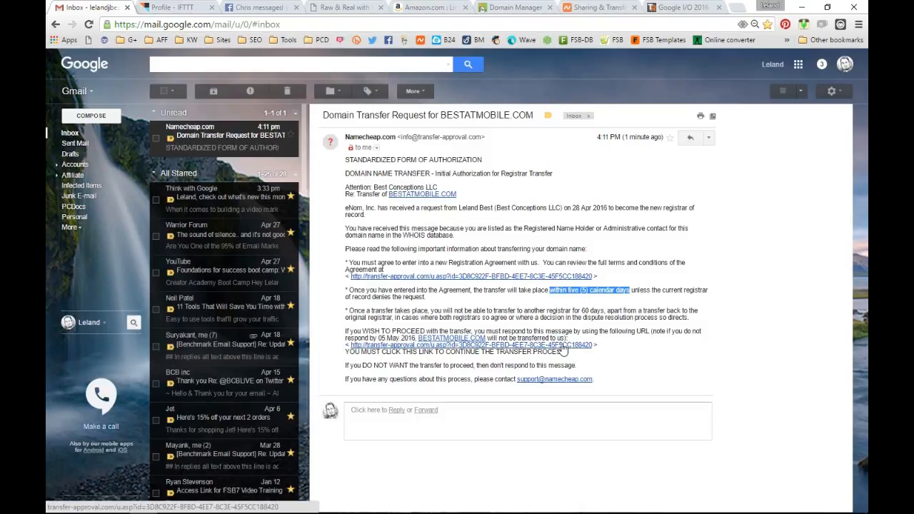
click(563, 345)
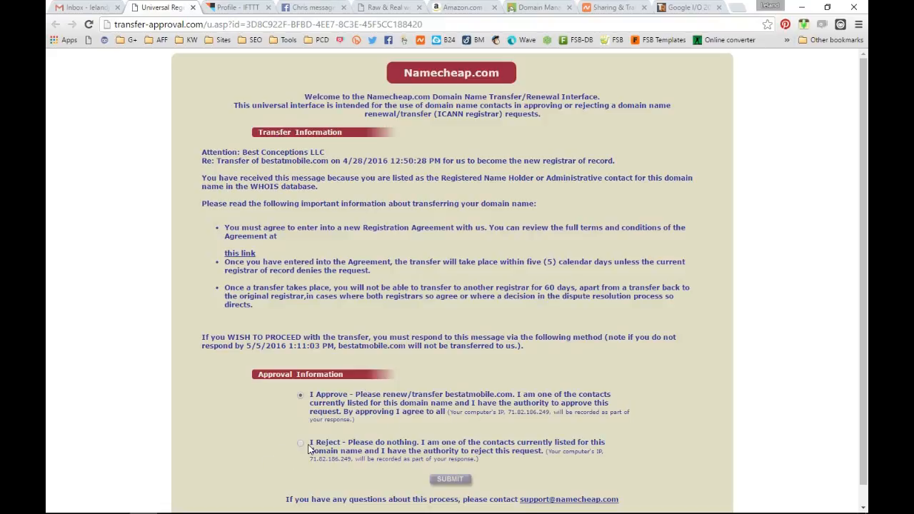
Step: Submit the approval of the bestatmobile.com transfer, and refresh its transfer status on Namecheap's Sharing & Transfer page
scroll(478, 346, down, 1)
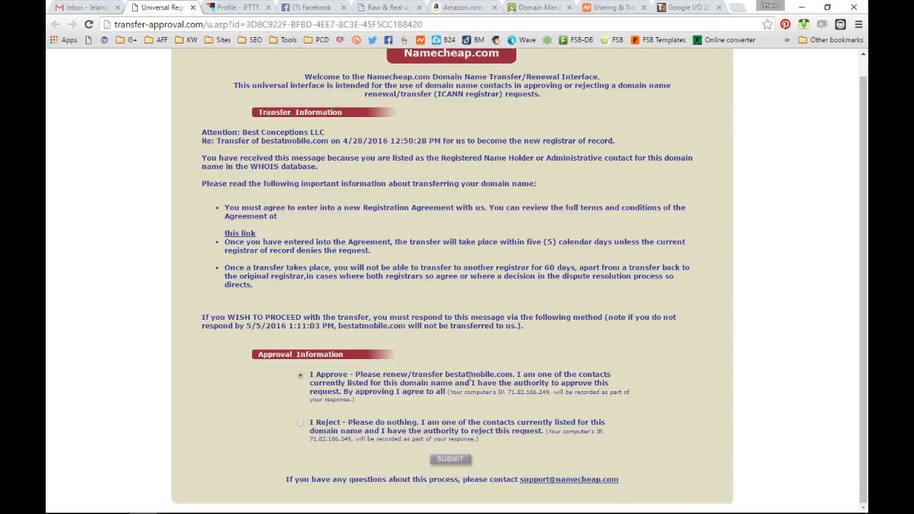
click(450, 459)
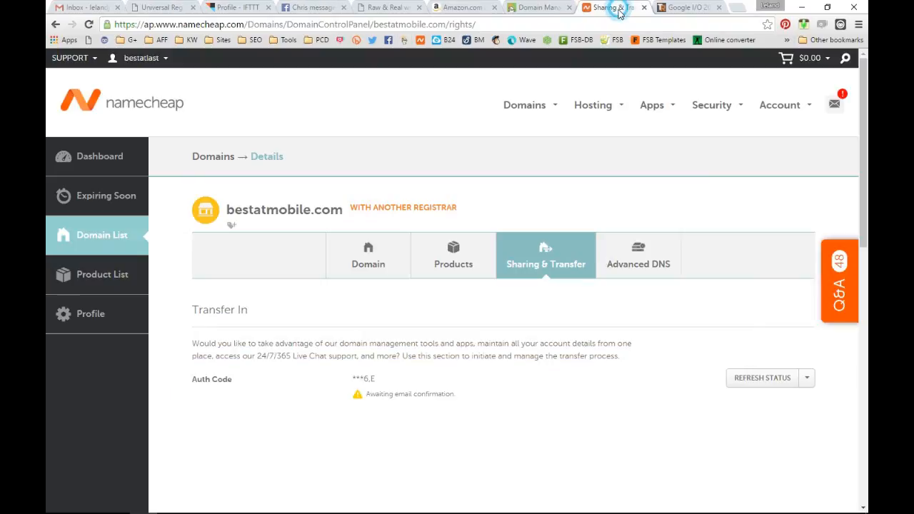
click(611, 7)
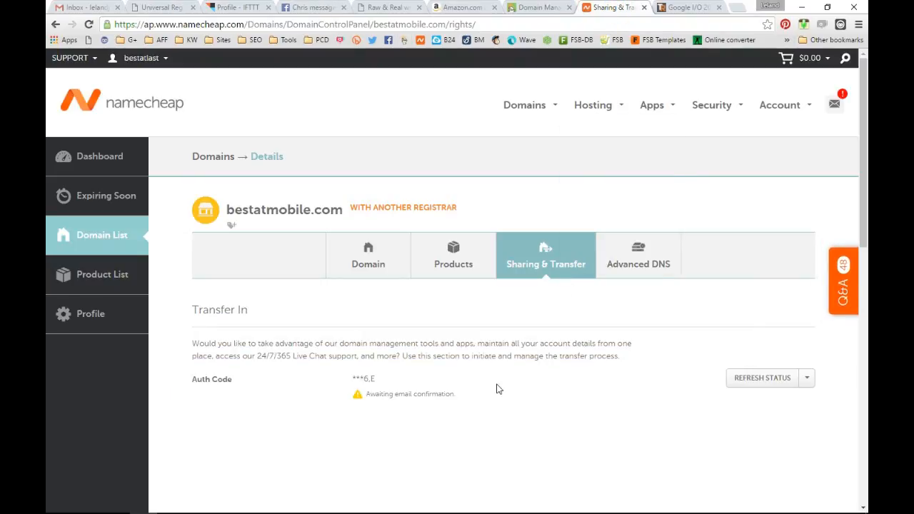
click(766, 380)
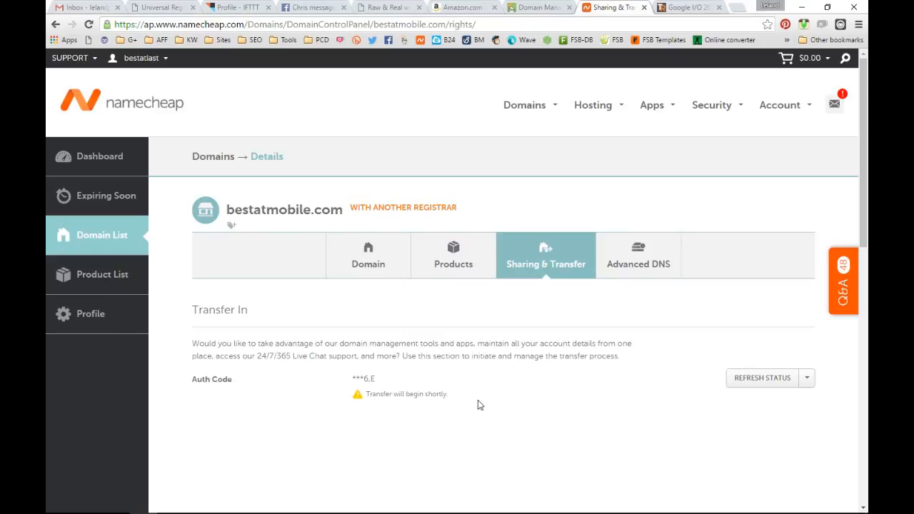
Step: Check the Gmail inbox for new transfer mail, and mute the Facebook tab from the Namecheap page
click(91, 8)
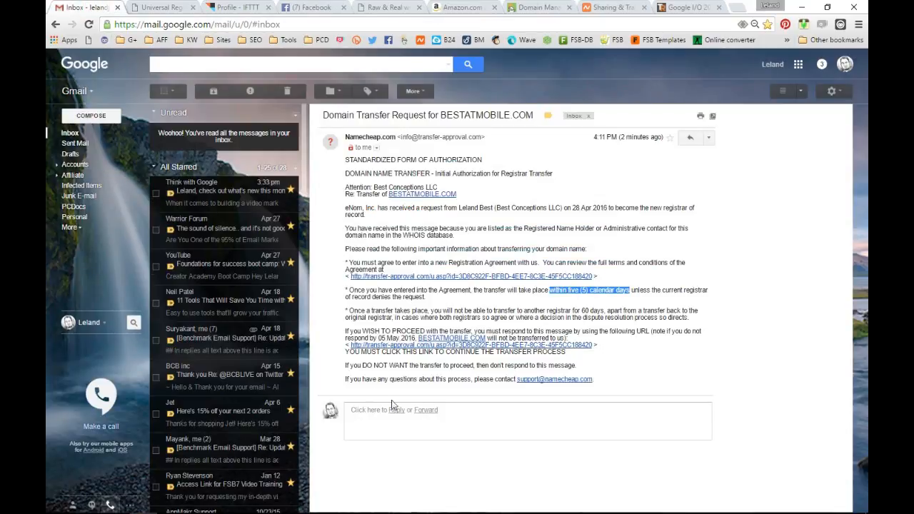
click(594, 9)
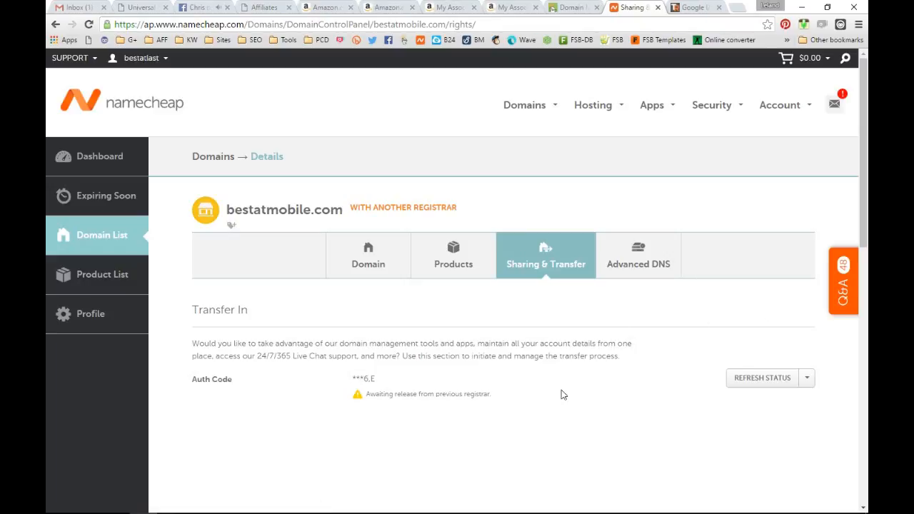
right_click(219, 8)
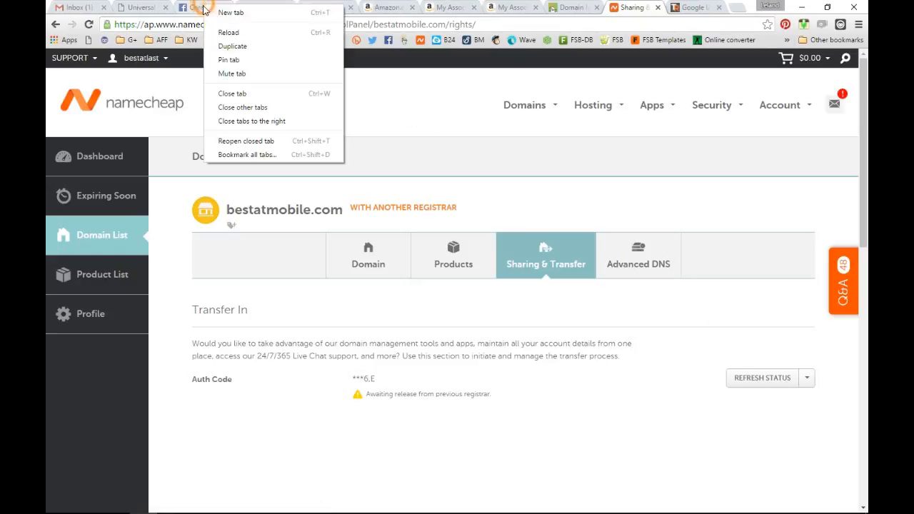
click(245, 73)
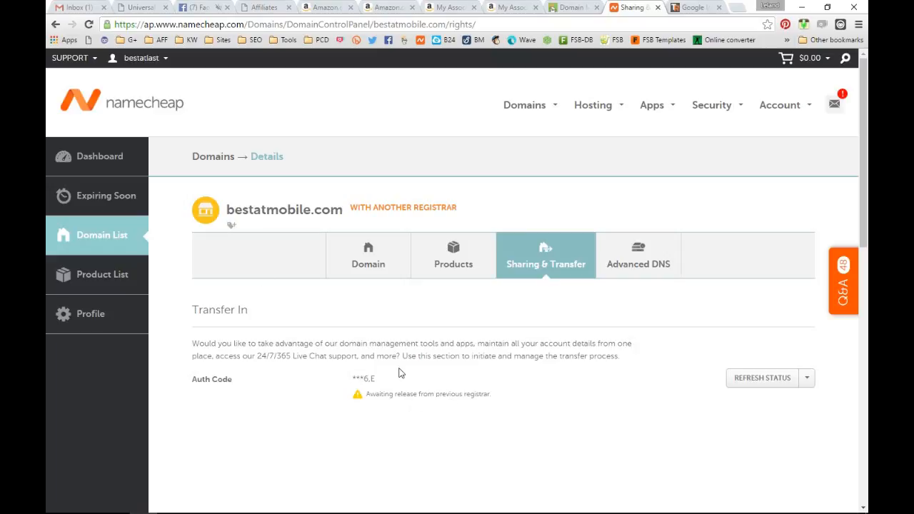
Step: Switch to Gmail, read GoDaddy's "Transfer of BESTATMOBILE.COM" message and open the GoDaddy account from it
click(78, 7)
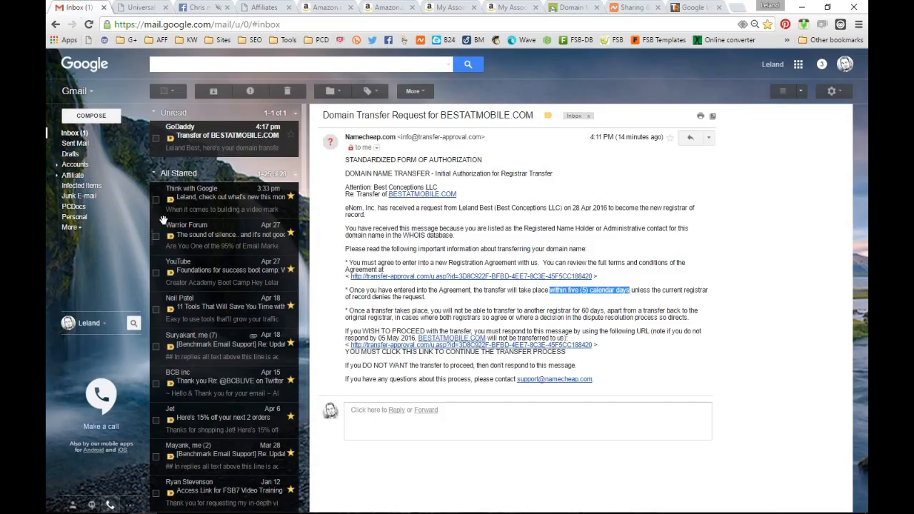
click(196, 141)
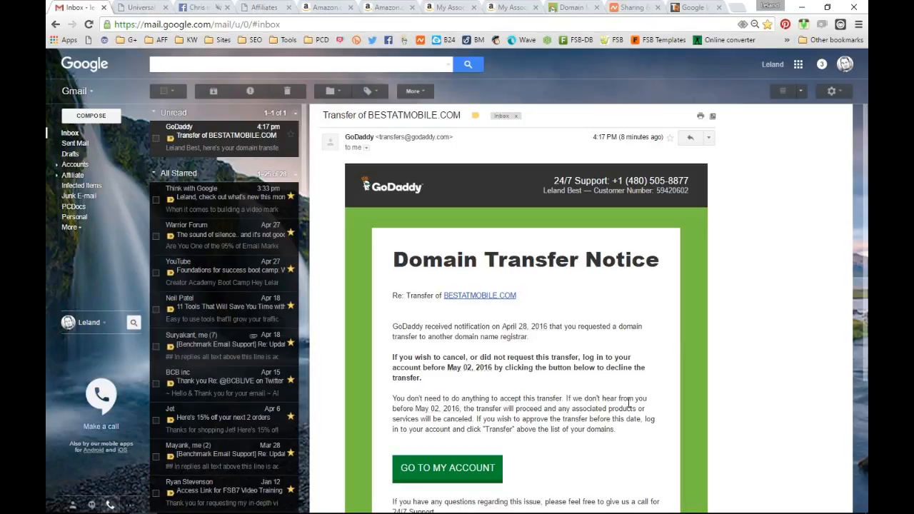
scroll(627, 404, down, 3)
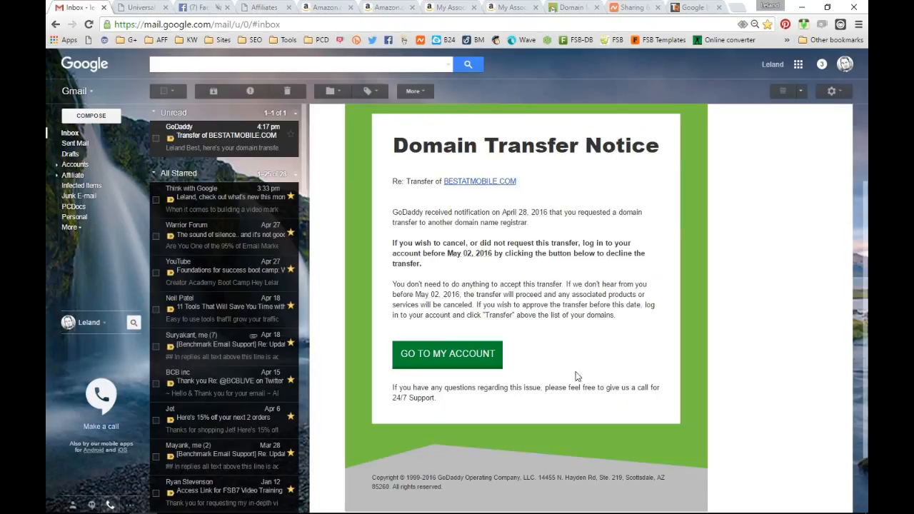
click(468, 351)
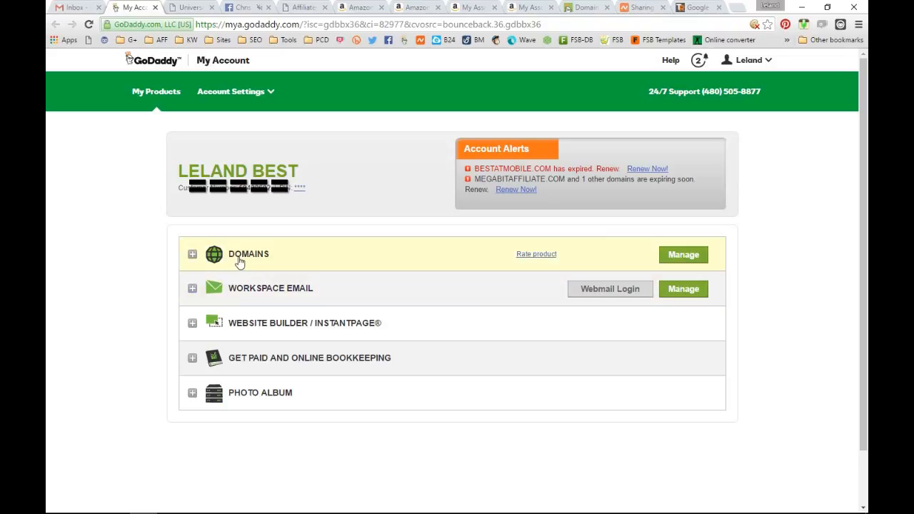
Step: Find bestatmobile.com among the transfers of the account's domains and open its transfer management page
click(191, 257)
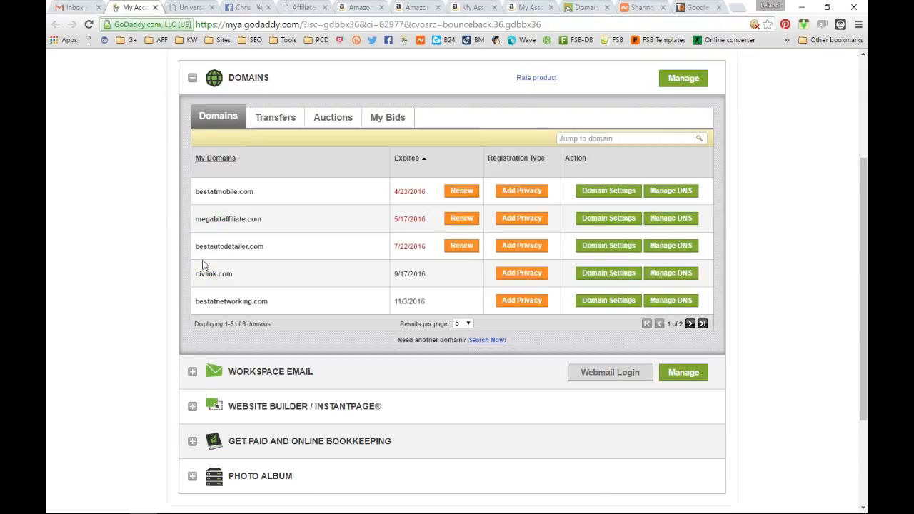
click(272, 117)
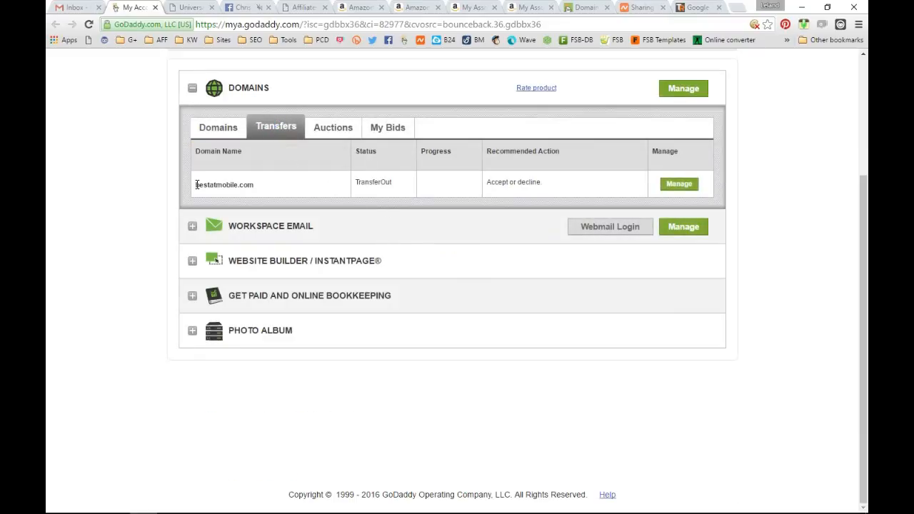
drag(195, 187, 251, 185)
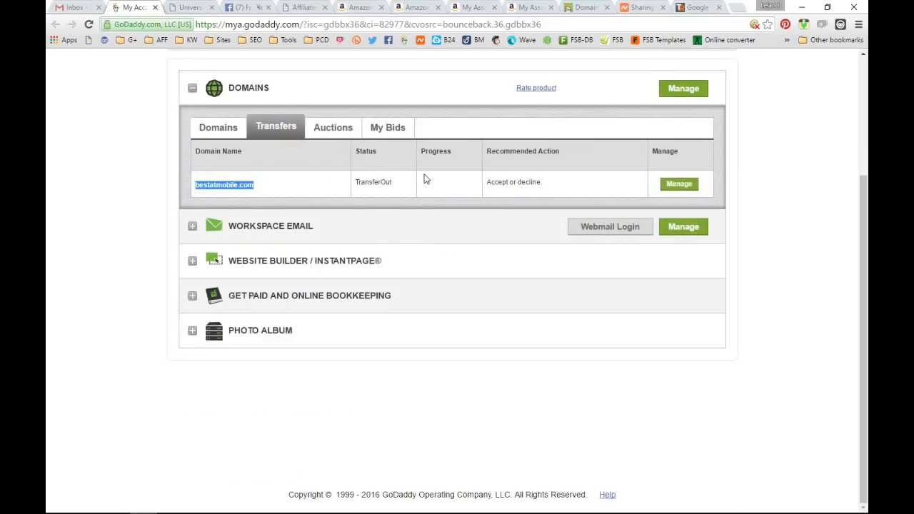
drag(559, 151, 493, 154)
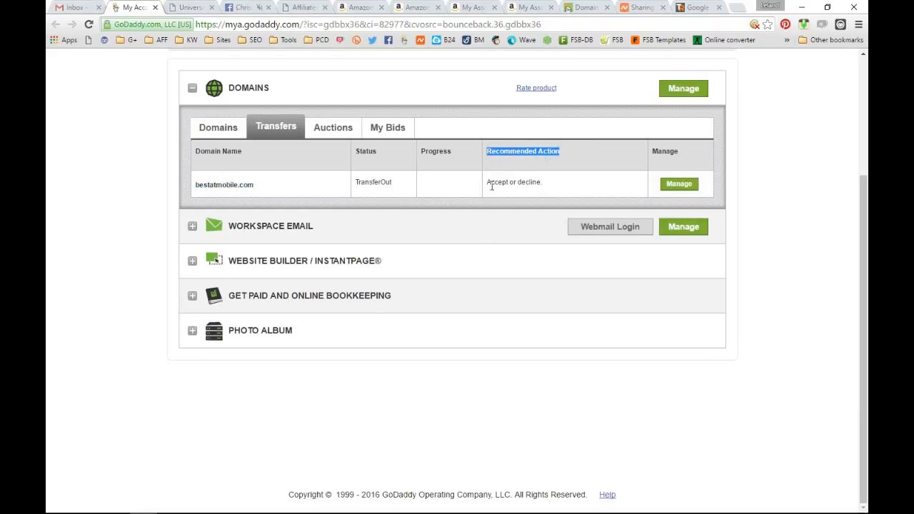
click(675, 184)
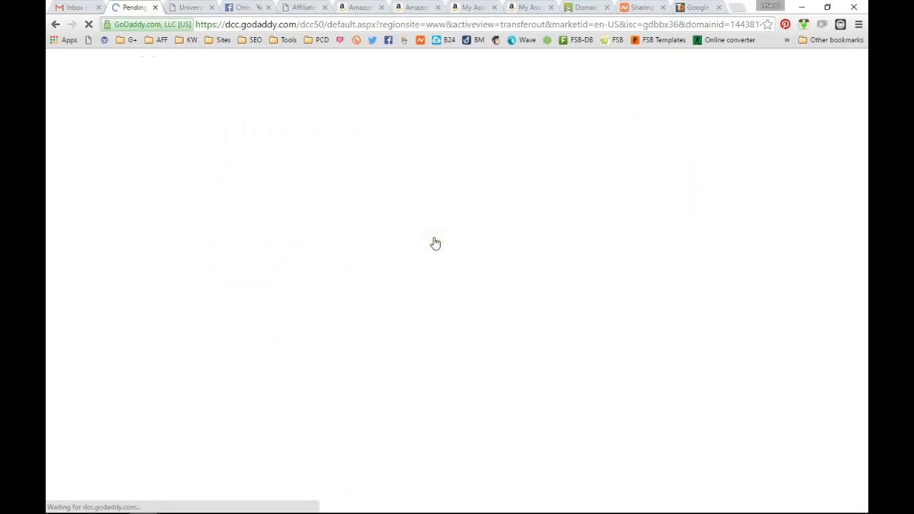
Step: Open the transfer details of BESTATMOBILE.COM and accept its transfer to the other registrar
click(342, 265)
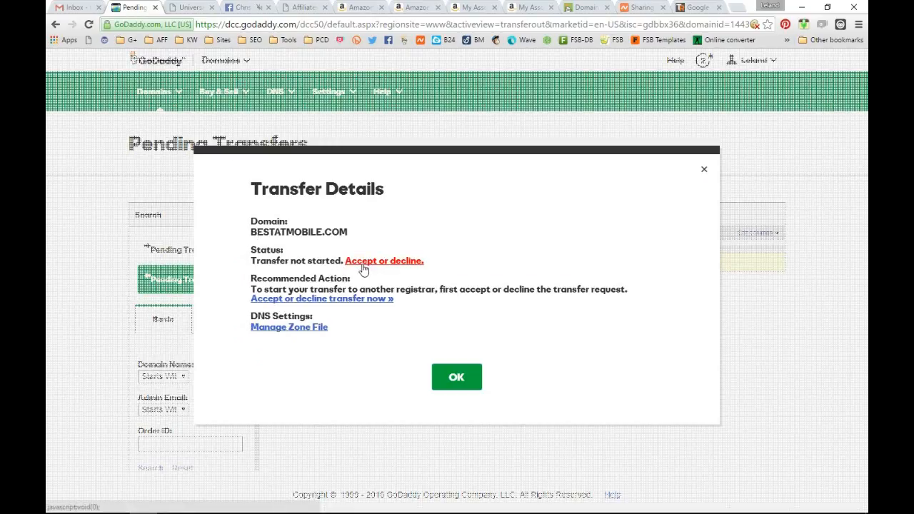
click(329, 300)
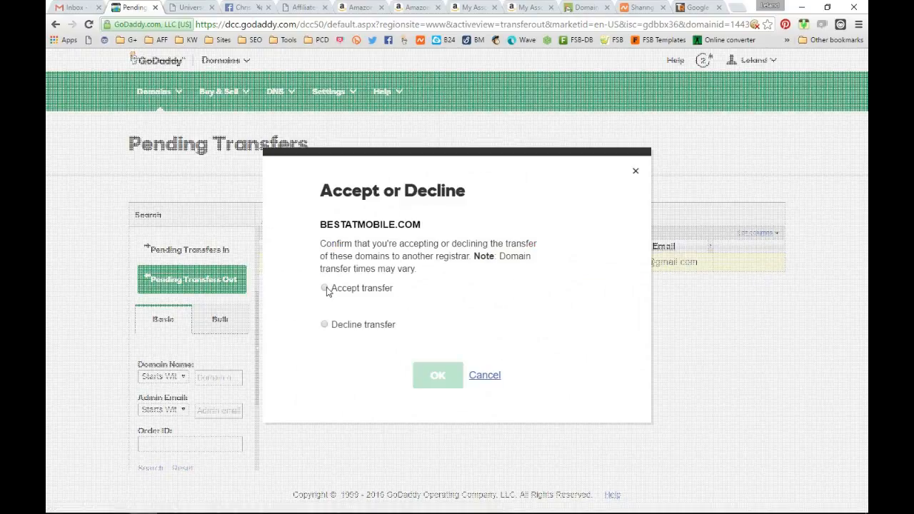
click(326, 289)
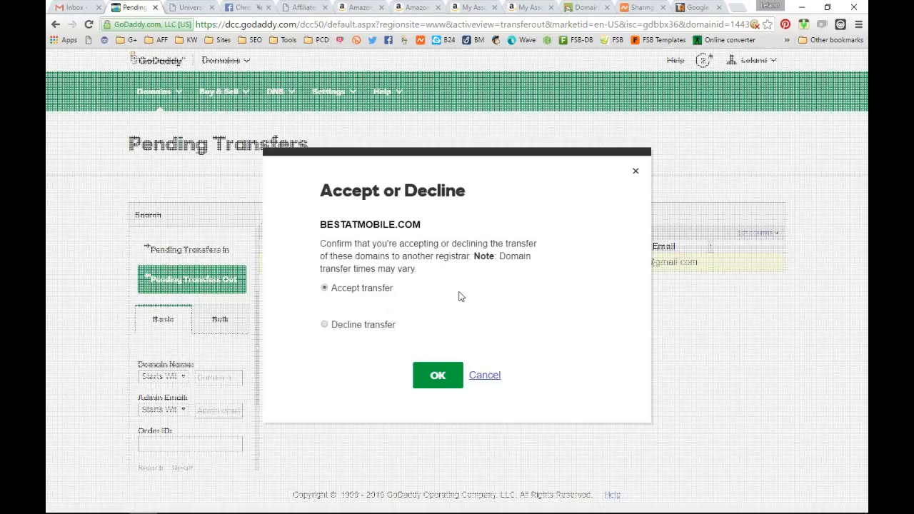
click(437, 380)
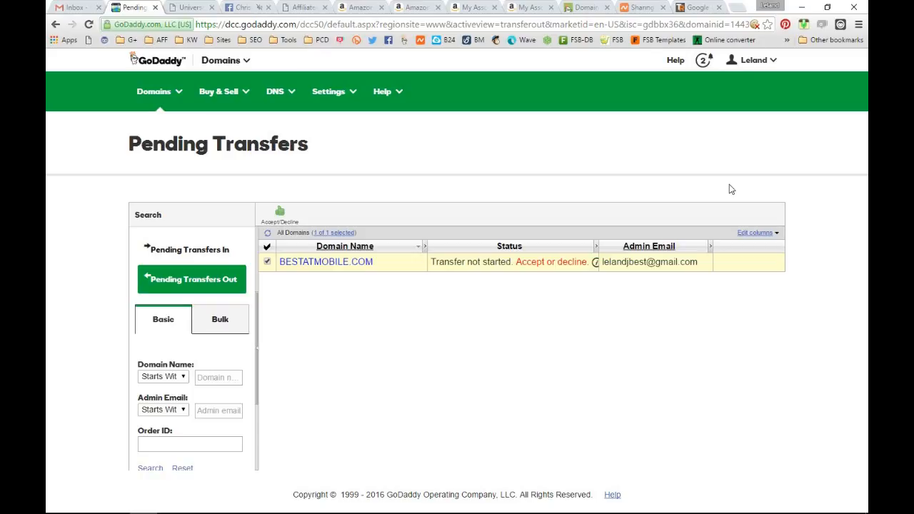
Step: Reload the Gmail inbox and GoDaddy's Pending Transfers page, and dismiss the notice about the domain
click(67, 8)
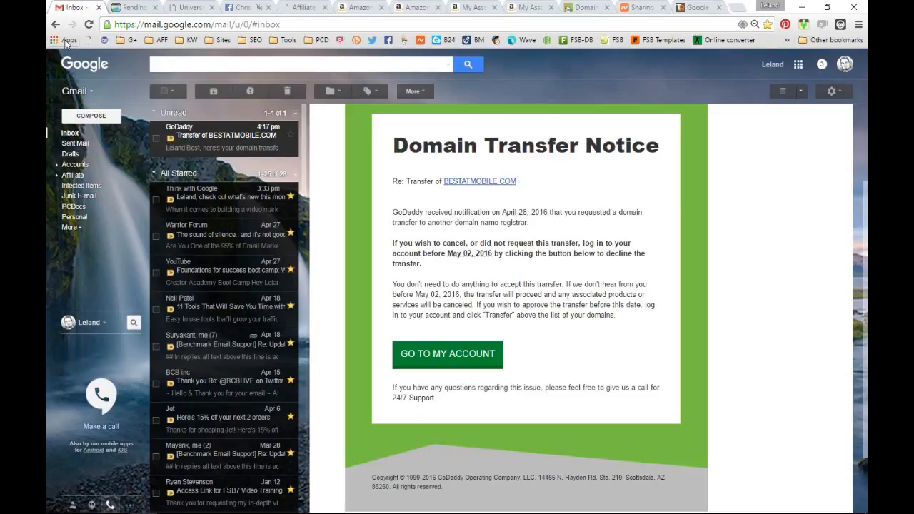
click(89, 24)
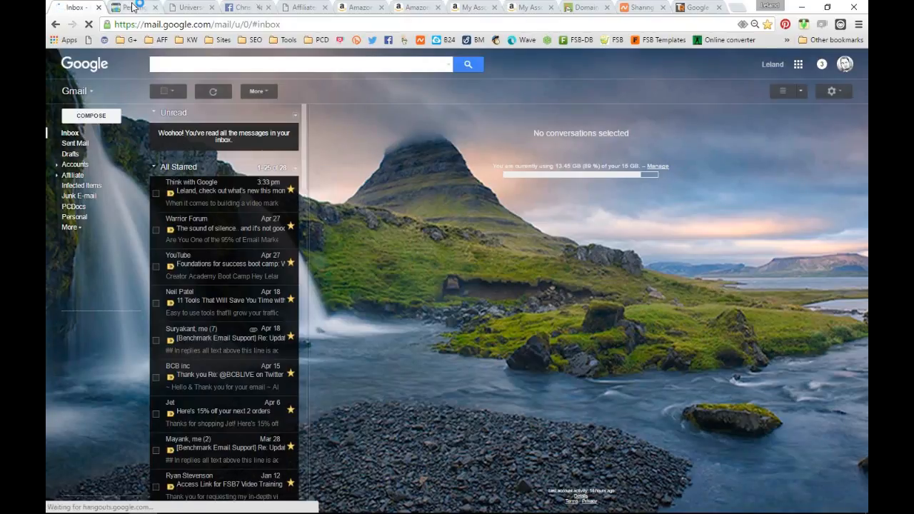
click(133, 7)
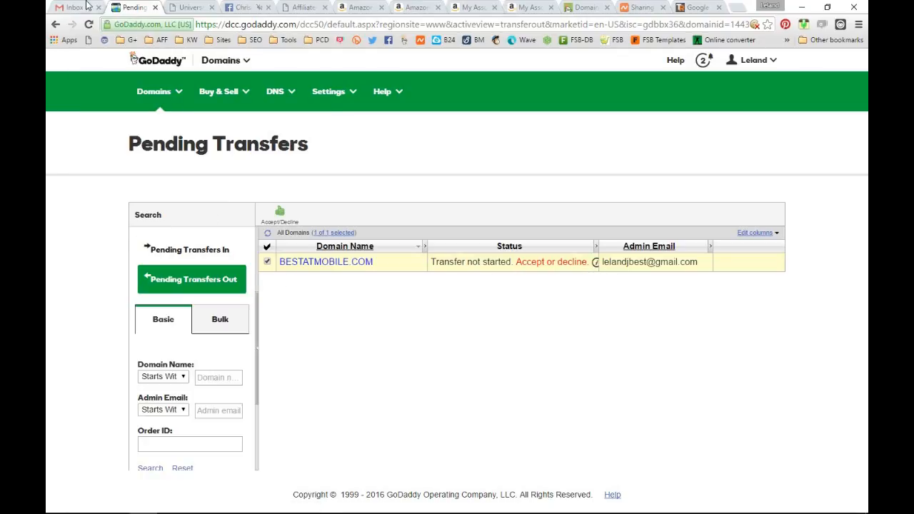
click(87, 27)
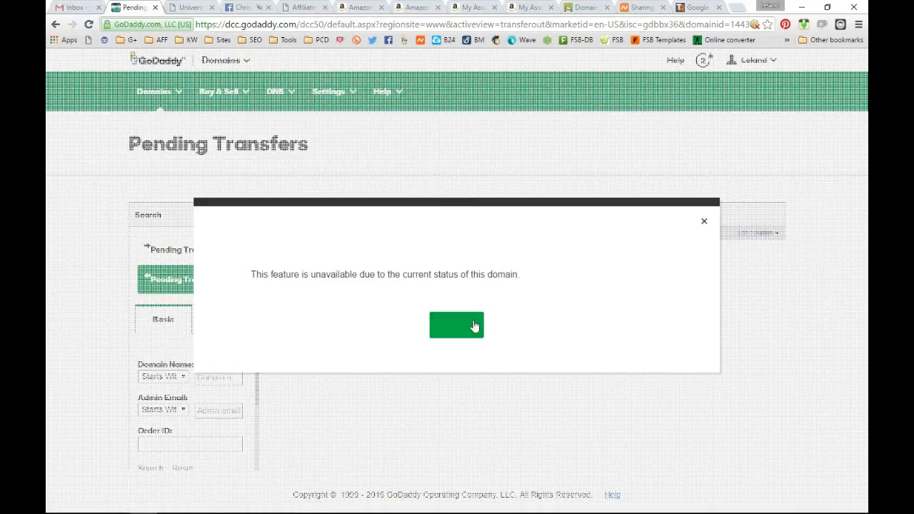
click(703, 222)
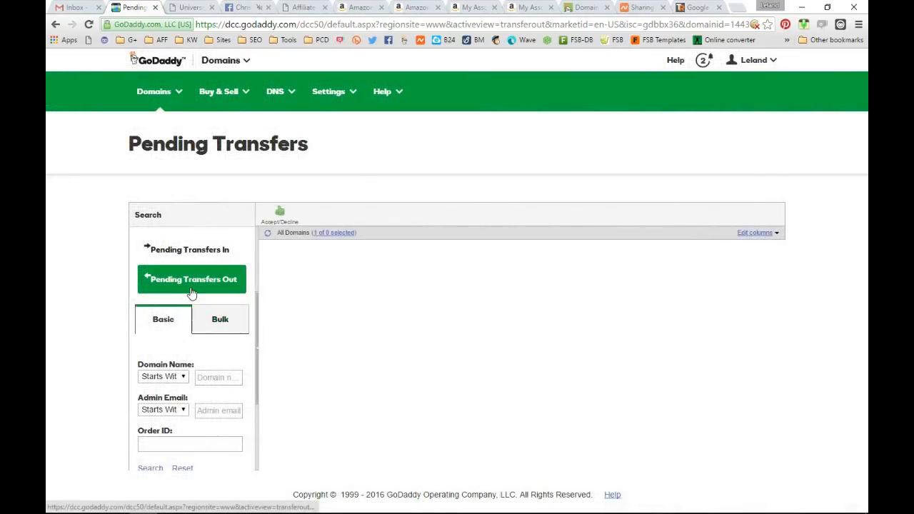
Step: Refresh the transfer status of bestatmobile.com at Namecheap, and check the Gmail inbox for new mail
click(640, 7)
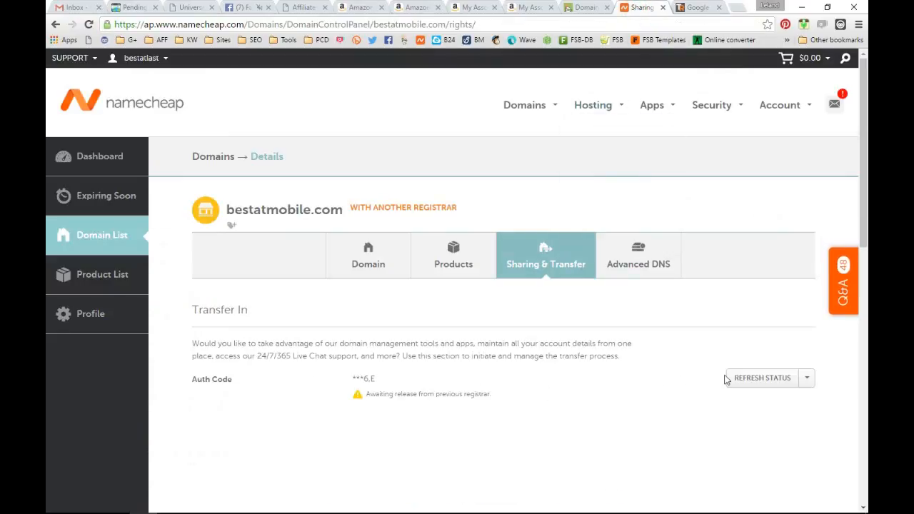
click(760, 378)
click(764, 378)
click(75, 7)
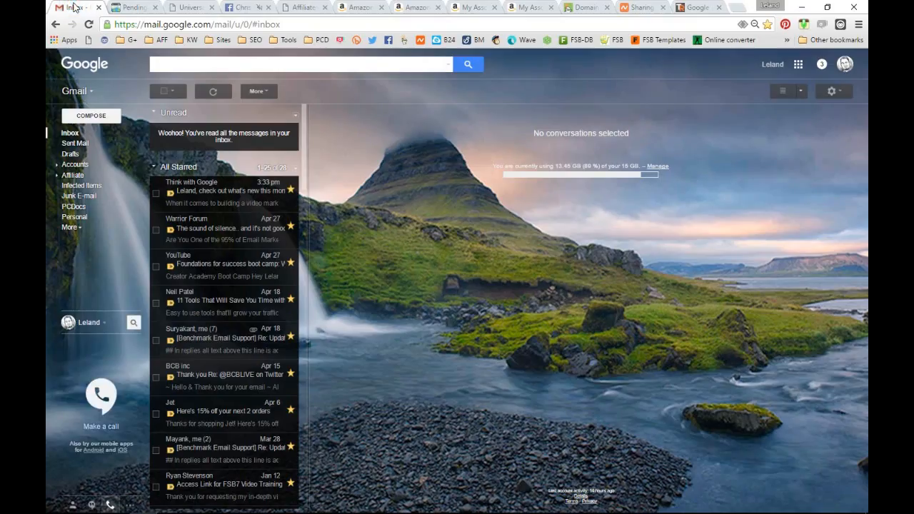
click(641, 8)
Step: Examine the remaining domains in GoDaddy's domain manager, in both the grid view and the list view
click(584, 7)
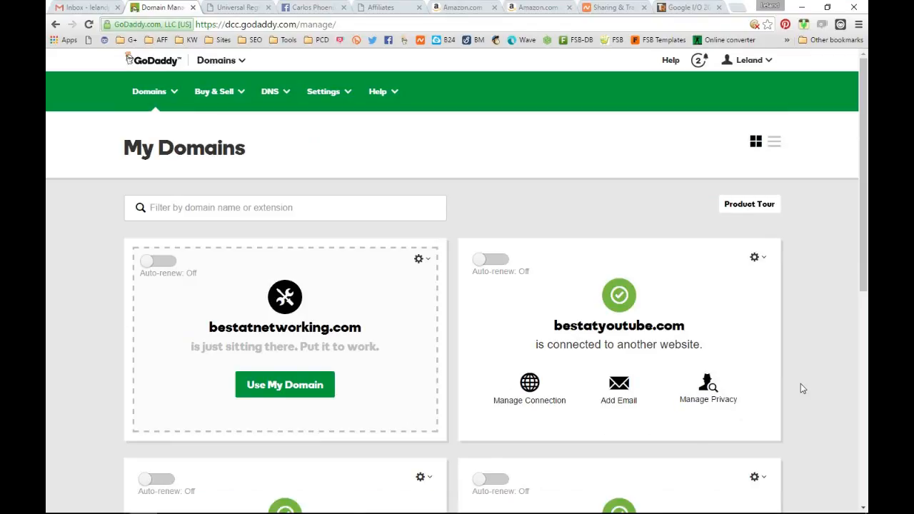
scroll(819, 308, down, 5)
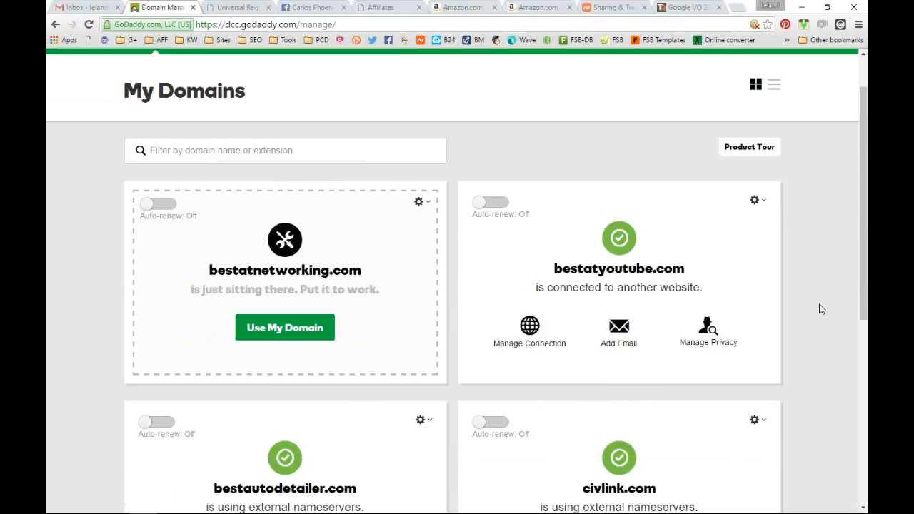
scroll(820, 307, down, 2)
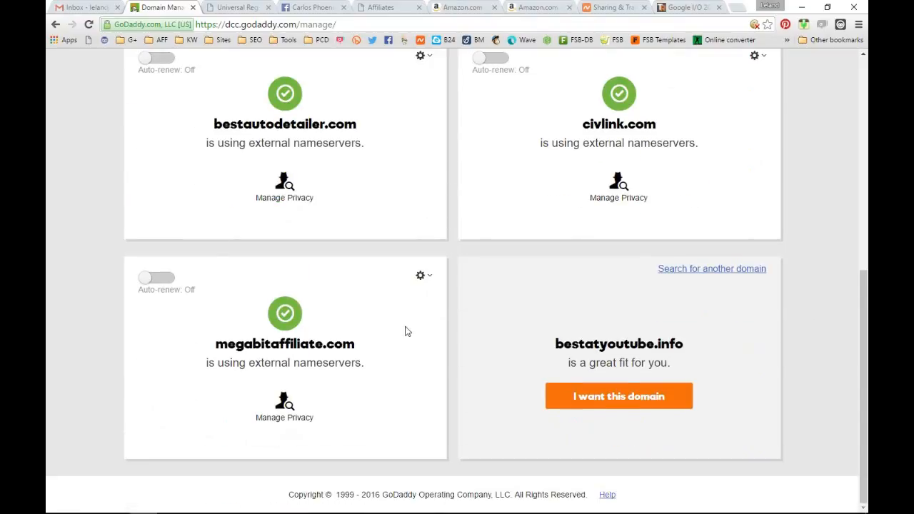
scroll(421, 341, up, 2)
scroll(378, 300, up, 2)
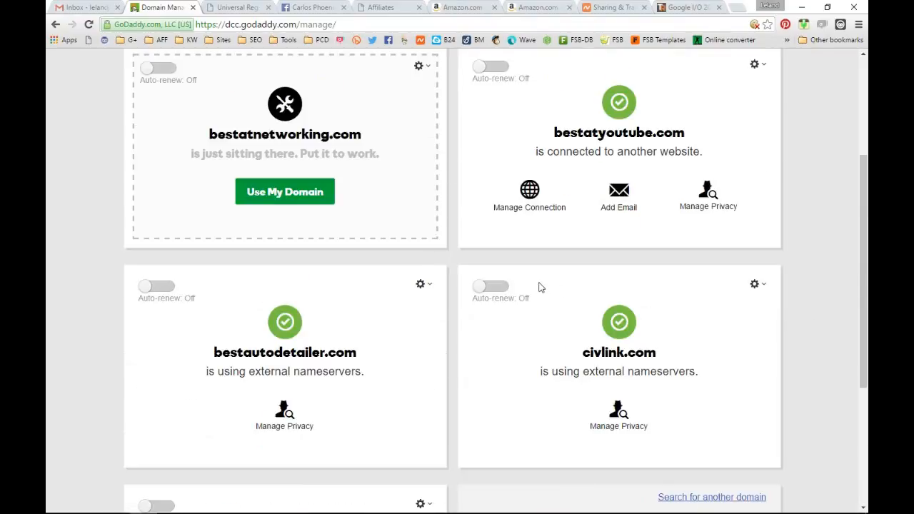
scroll(773, 265, up, 3)
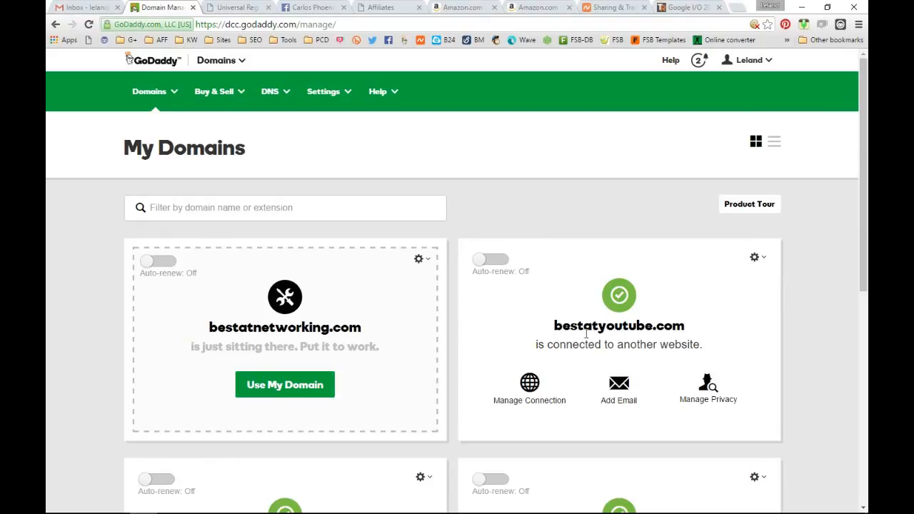
click(778, 148)
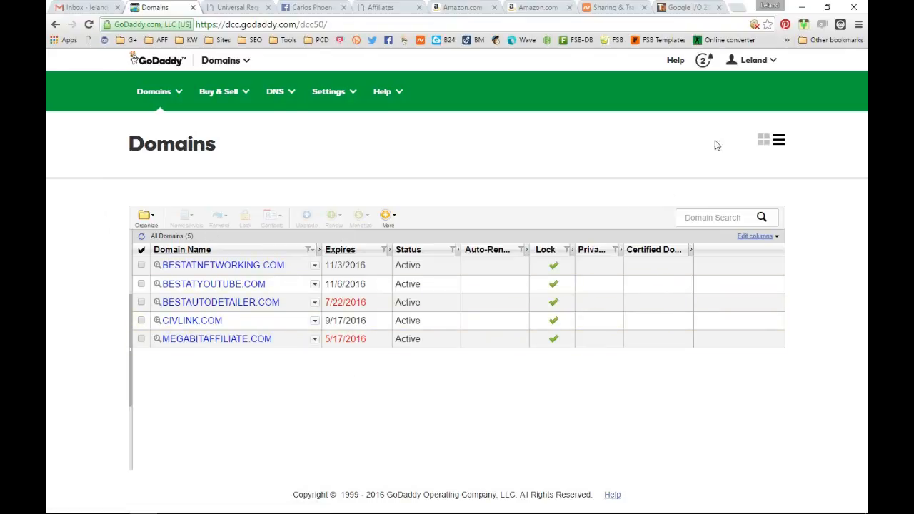
click(762, 143)
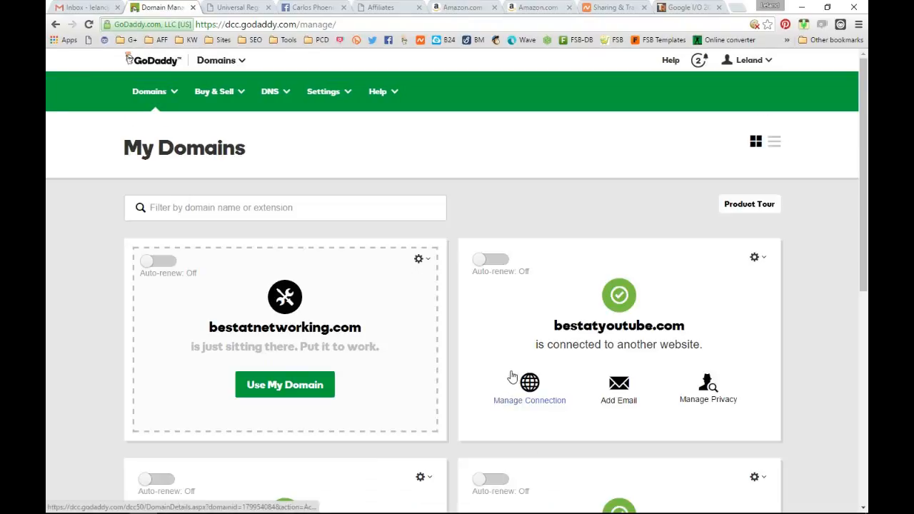
Step: Look through the domain cards on GoDaddy's My Domains page and switch the page's display layout
scroll(510, 375, down, 3)
scroll(510, 373, down, 3)
scroll(510, 371, up, 6)
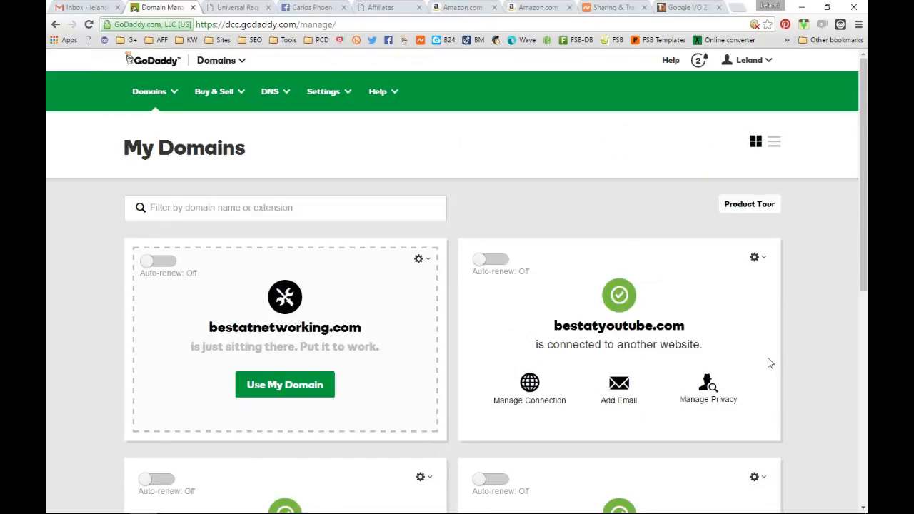
click(780, 144)
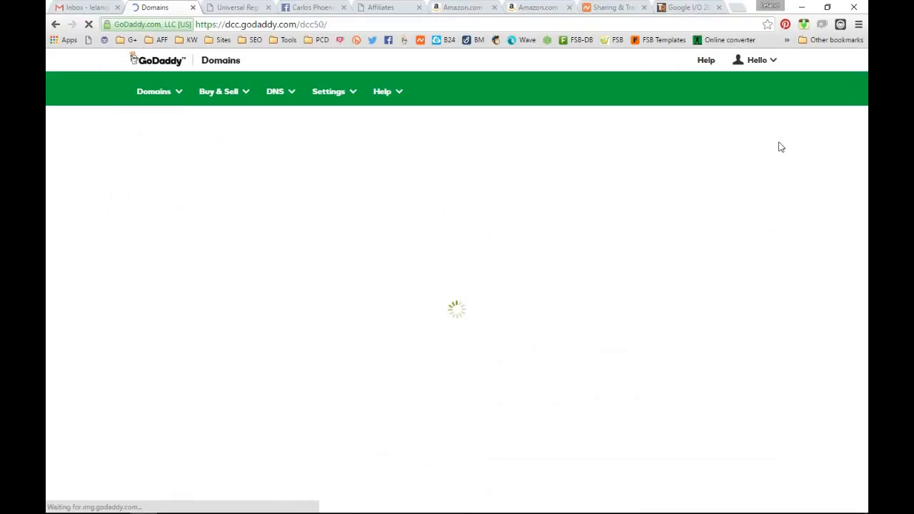
click(763, 143)
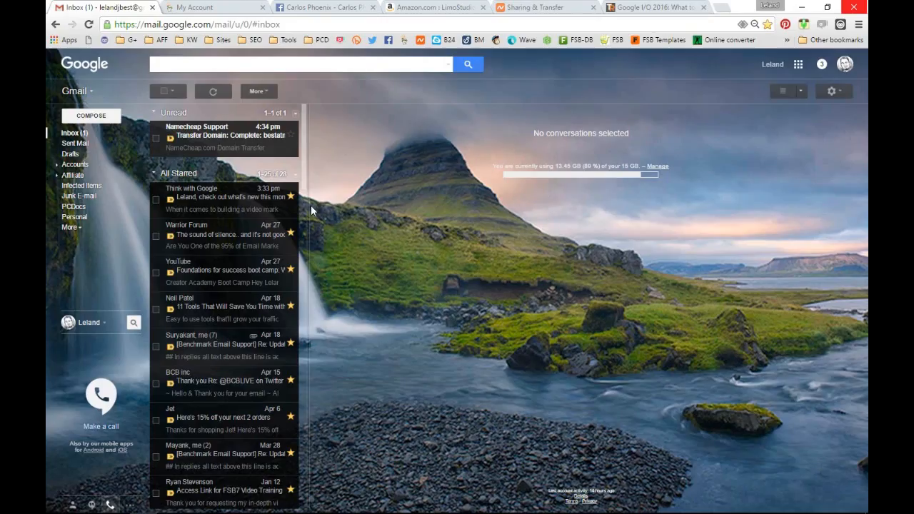
Step: Read Namecheap's transfer completion email for bestatmobile.com in Gmail, and open the domain's main details at Namecheap
click(192, 138)
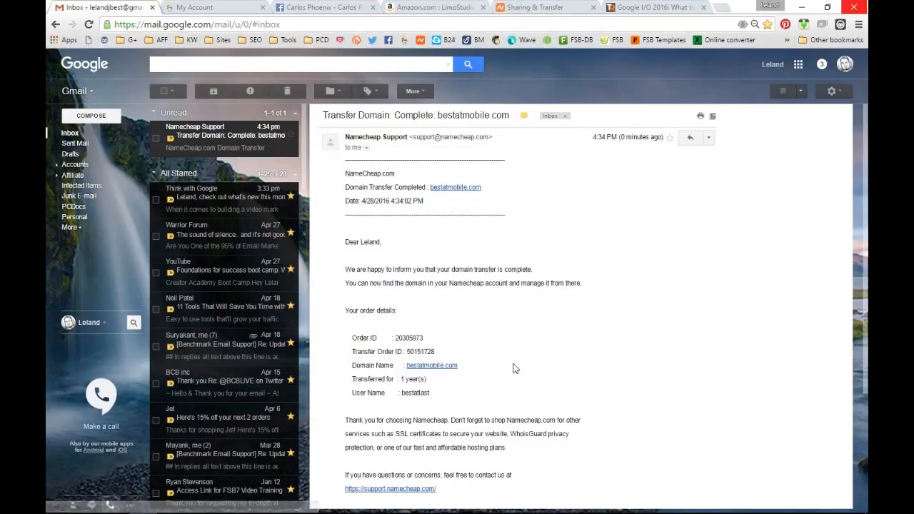
click(532, 8)
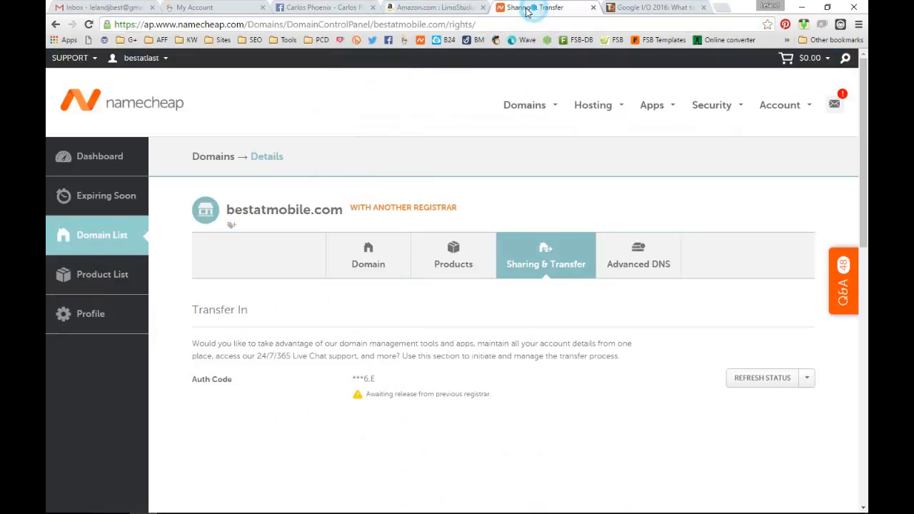
click(374, 268)
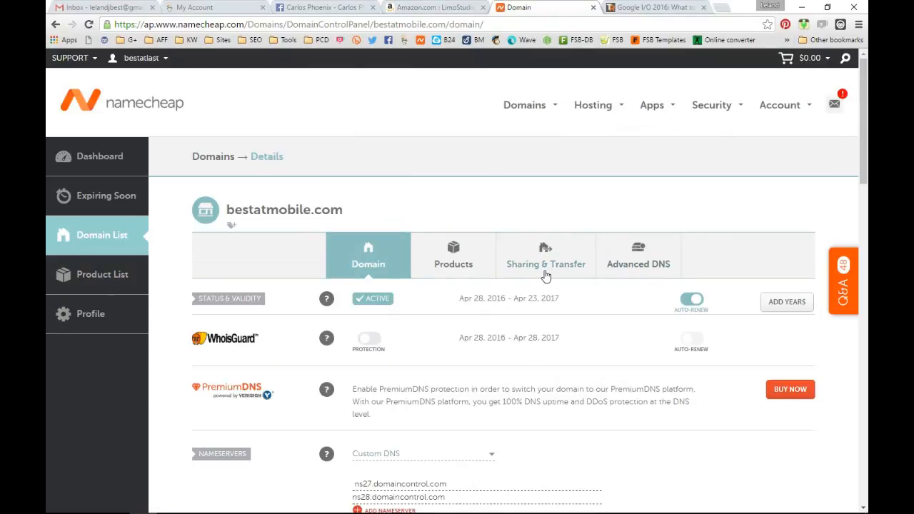
Step: Change the nameservers of bestatmobile.com from Custom DNS to Namecheap Web Hosting DNS and save the change
scroll(509, 363, down, 2)
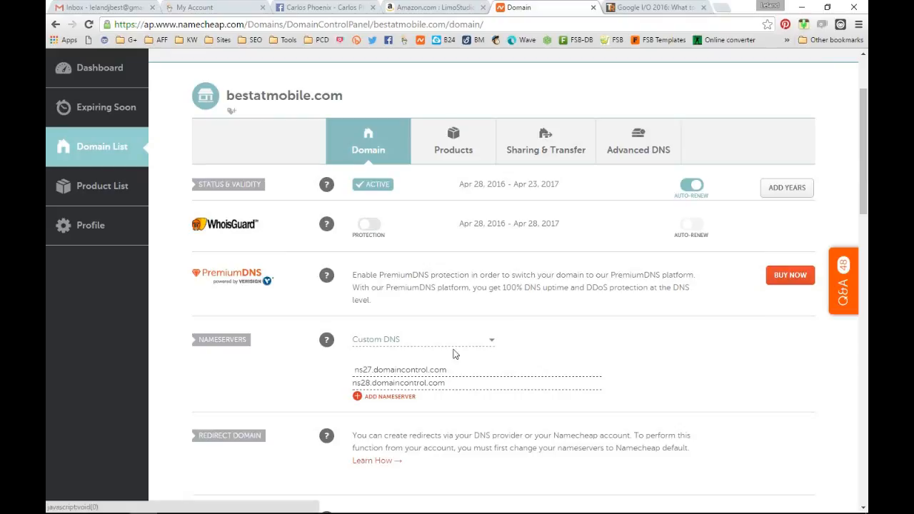
drag(448, 369, 349, 378)
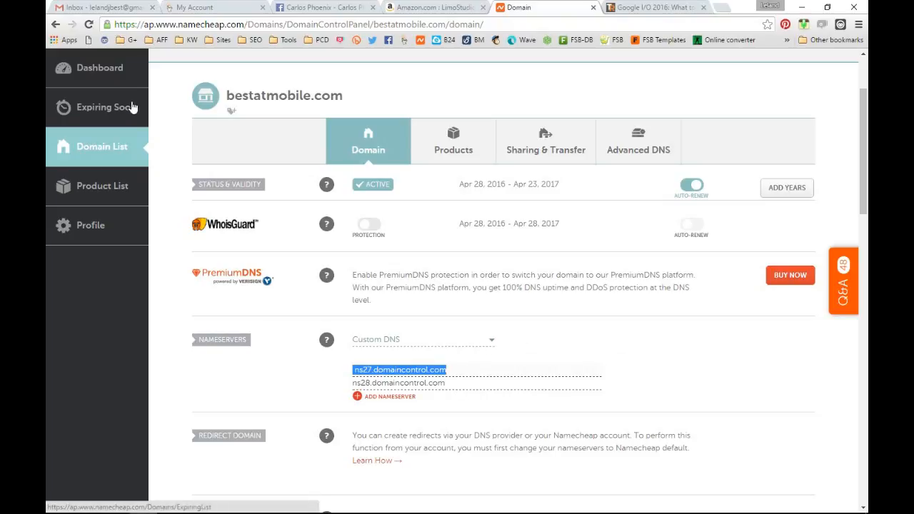
click(491, 340)
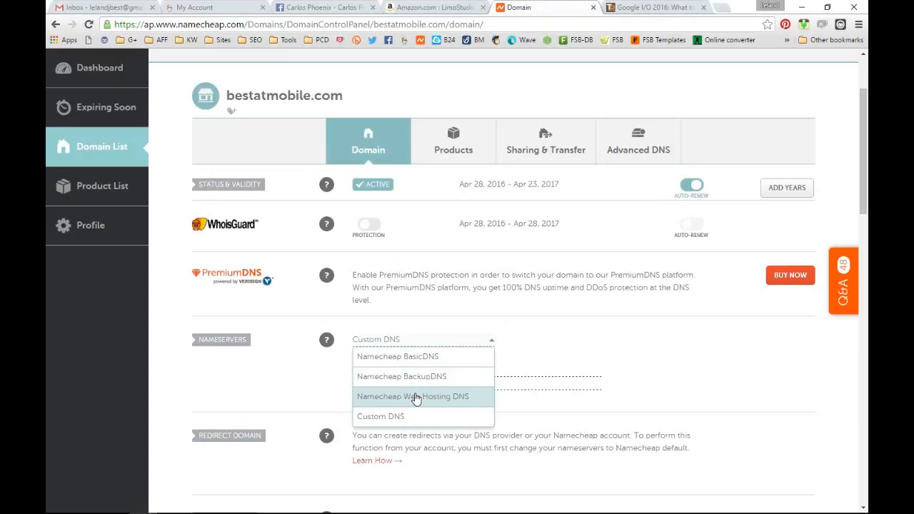
click(416, 396)
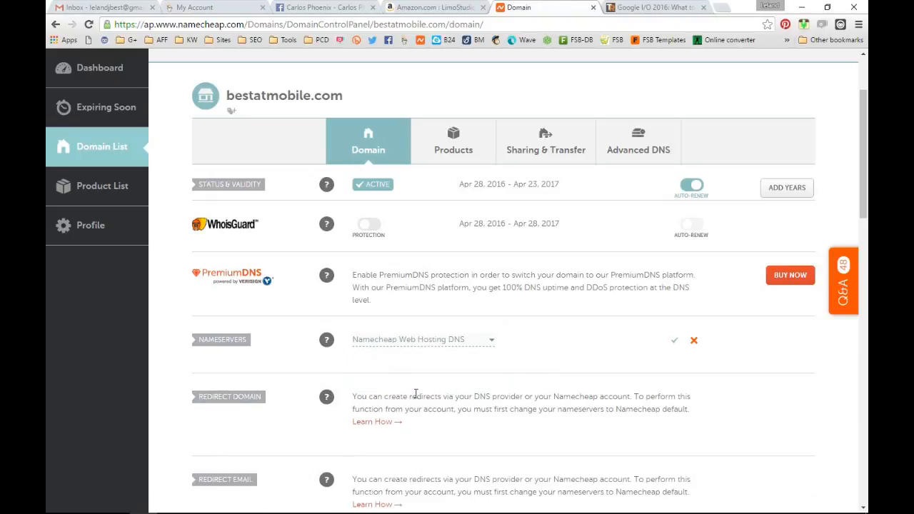
click(674, 340)
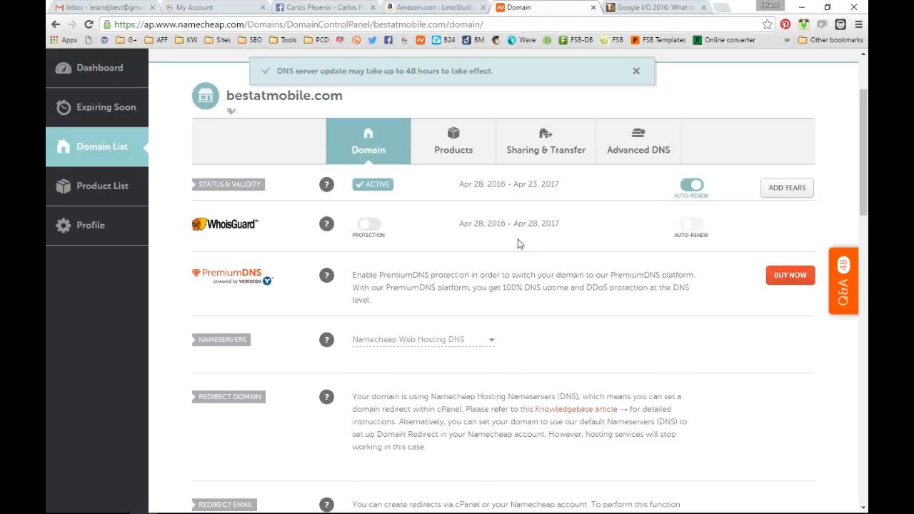
Step: Visit bestatmobile.com in a new browser tab to test whether the site loads
scroll(547, 245, up, 3)
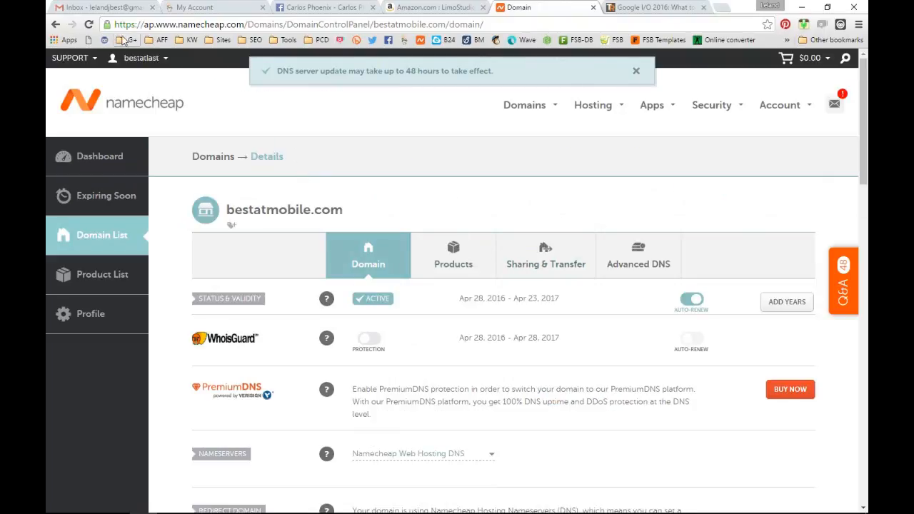
click(174, 26)
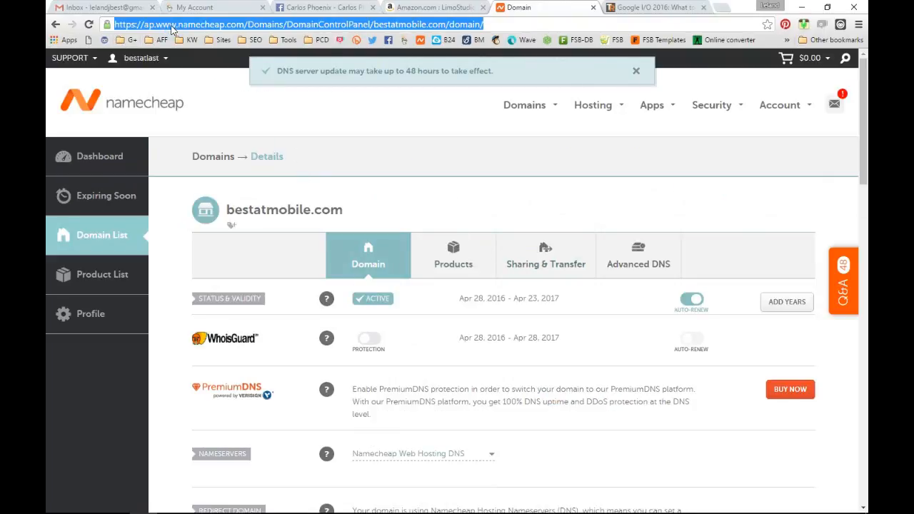
click(722, 8)
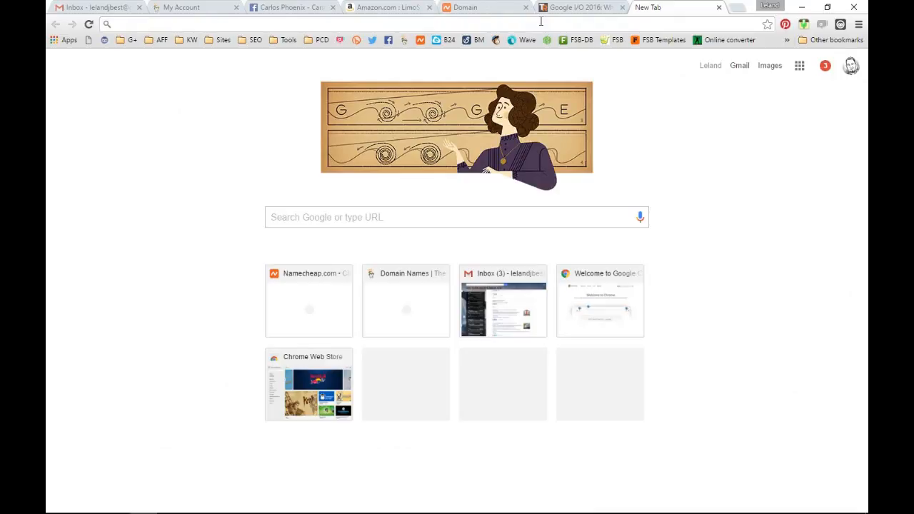
text(bestatmo)
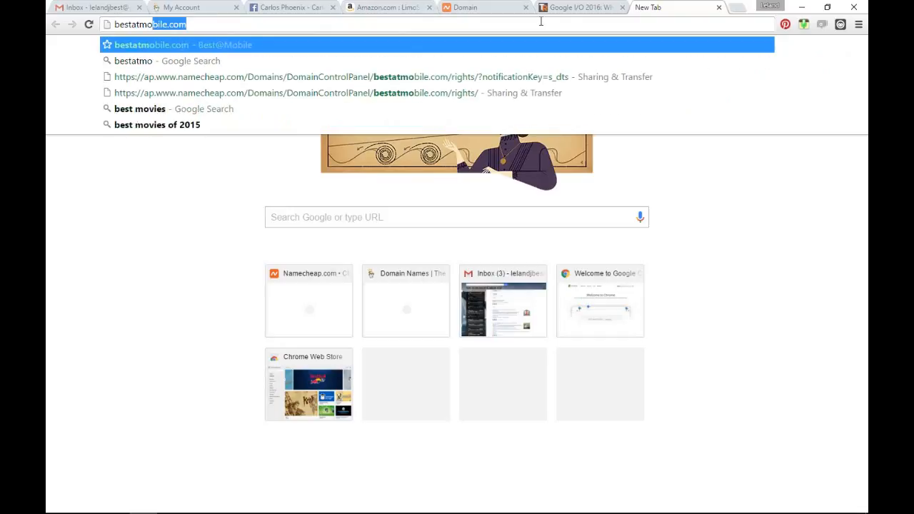
text(bile.co)
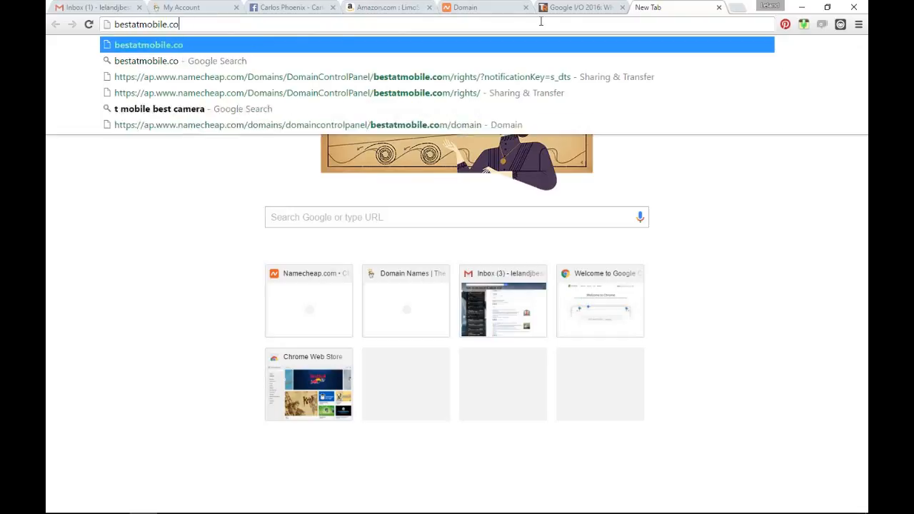
text(m)
key(Return)
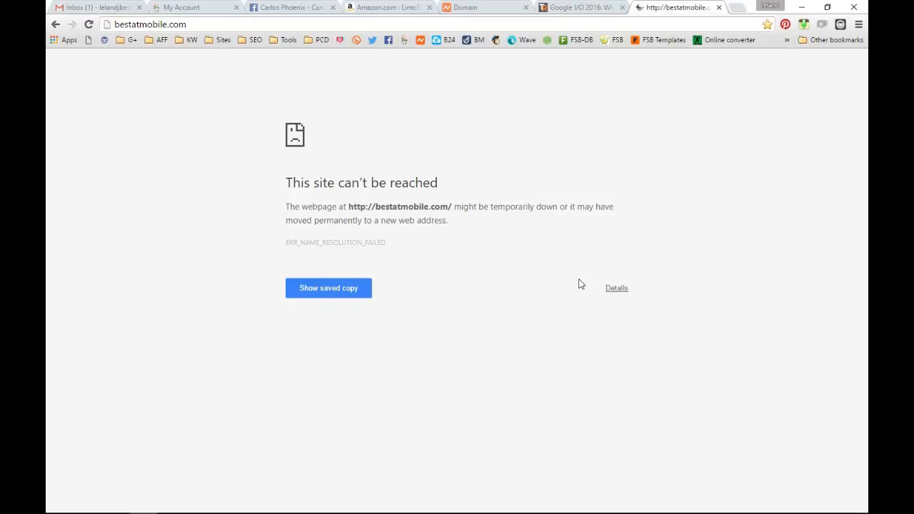
Step: Return to the bestatmobile.com details at Namecheap and review the nameserver setting and the current time
click(475, 8)
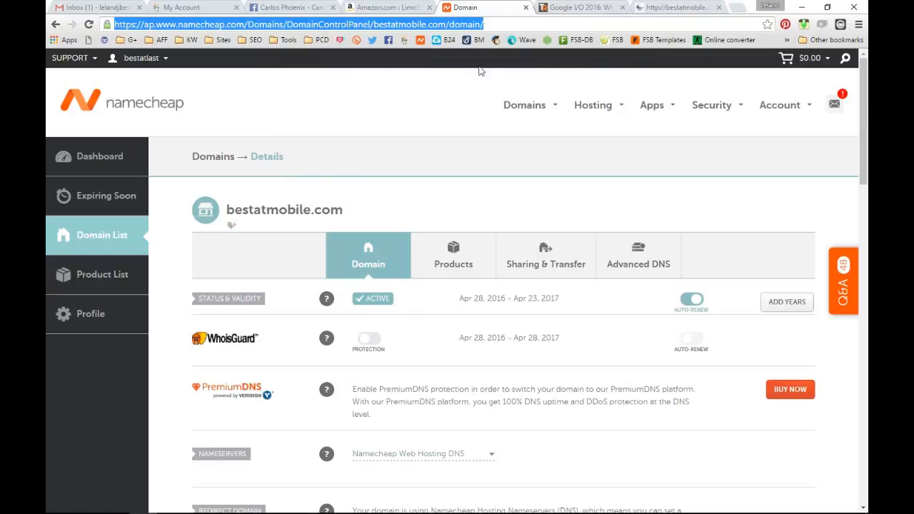
scroll(406, 328, down, 2)
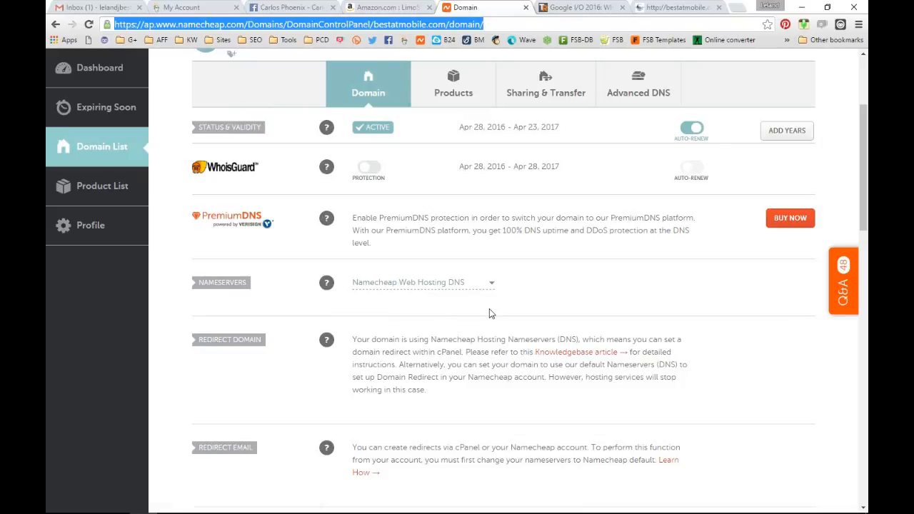
scroll(489, 314, up, 2)
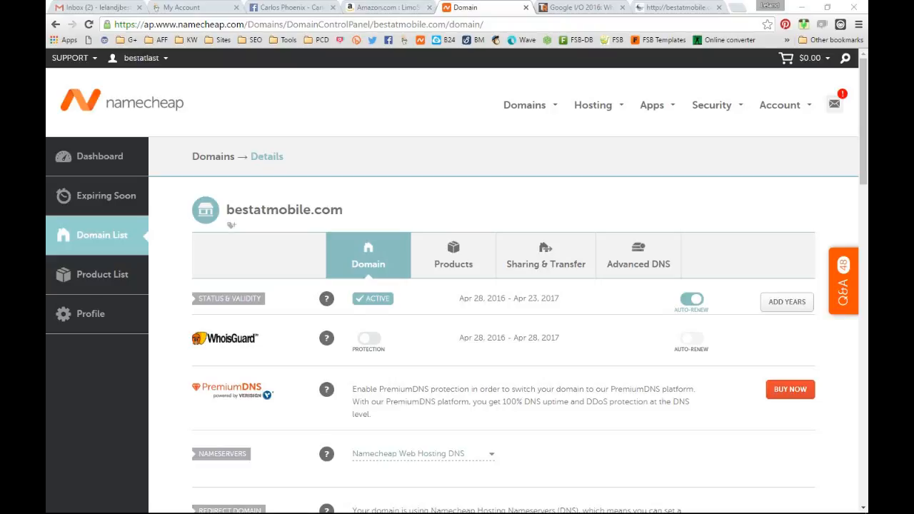
mouse_move(758, 507)
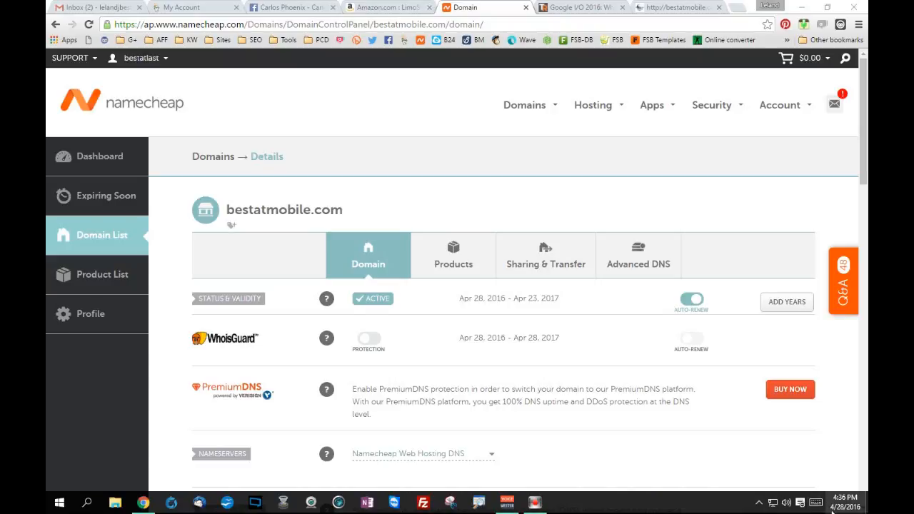
mouse_move(837, 510)
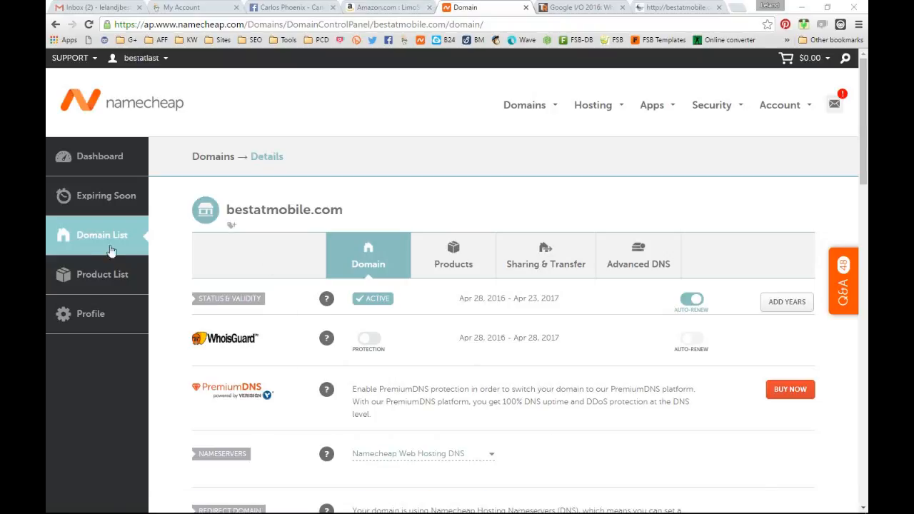
Step: Open Namecheap's domain list and look through all domains in the account for bestatmobile.com
click(82, 241)
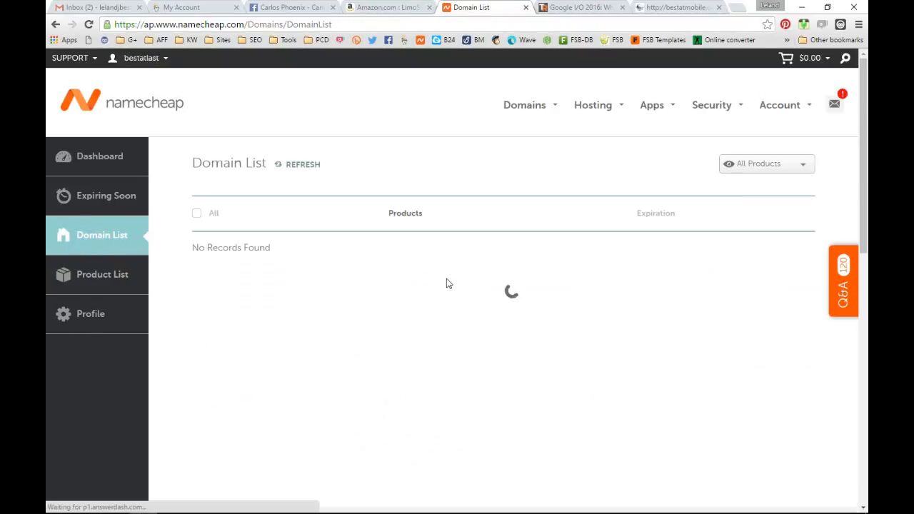
scroll(447, 283, down, 1)
scroll(447, 279, down, 6)
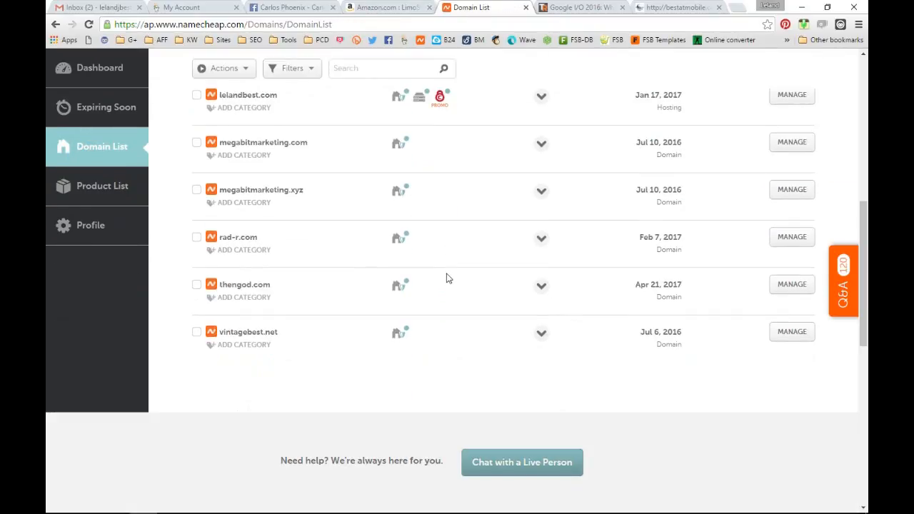
scroll(447, 326, up, 7)
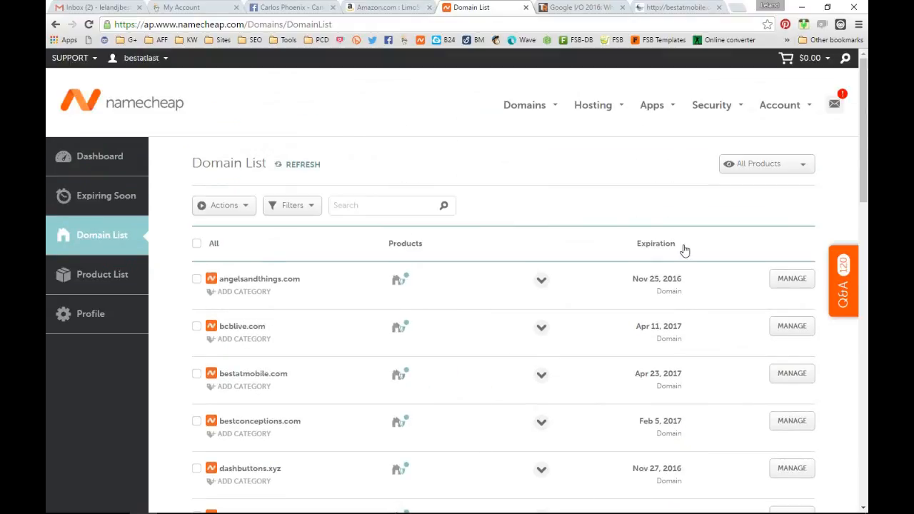